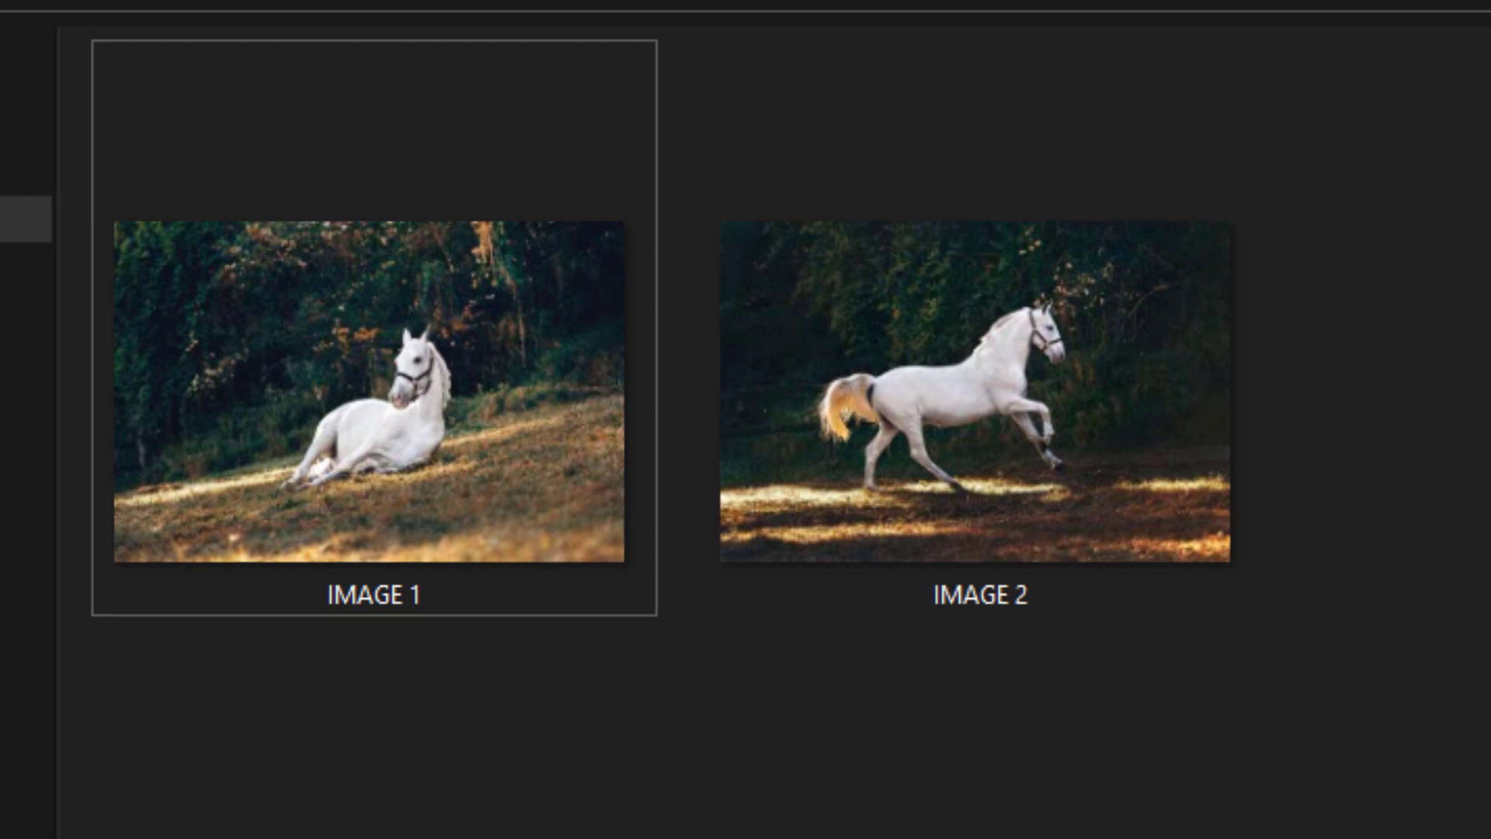
Step: Open IMAGE 1 from New folder in Photoshop and unlock its Background layer
{"action": "left_click", "coordinate": [404, 353]}
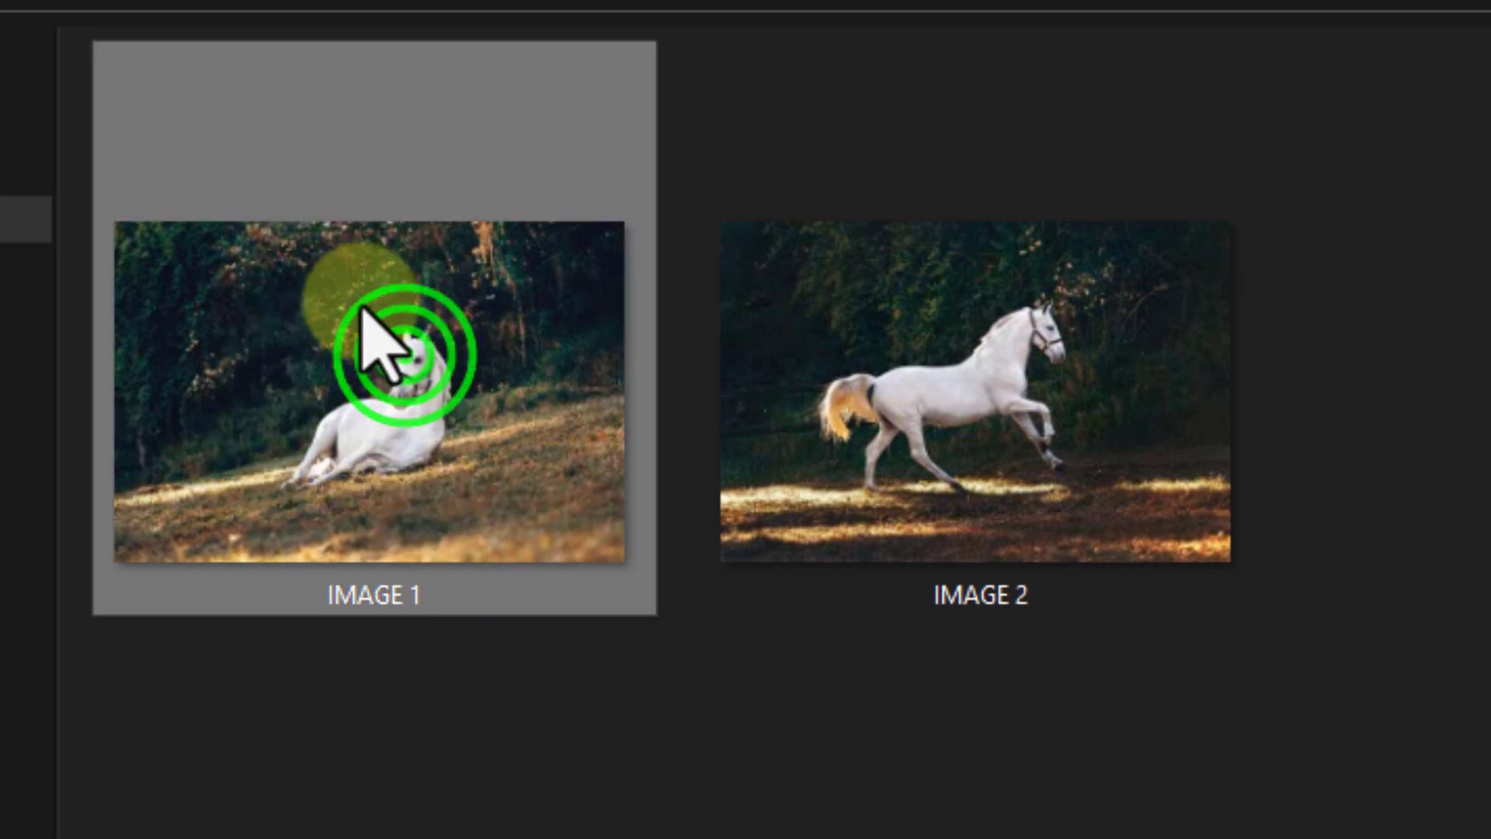
{"action": "left_click", "coordinate": [997, 359]}
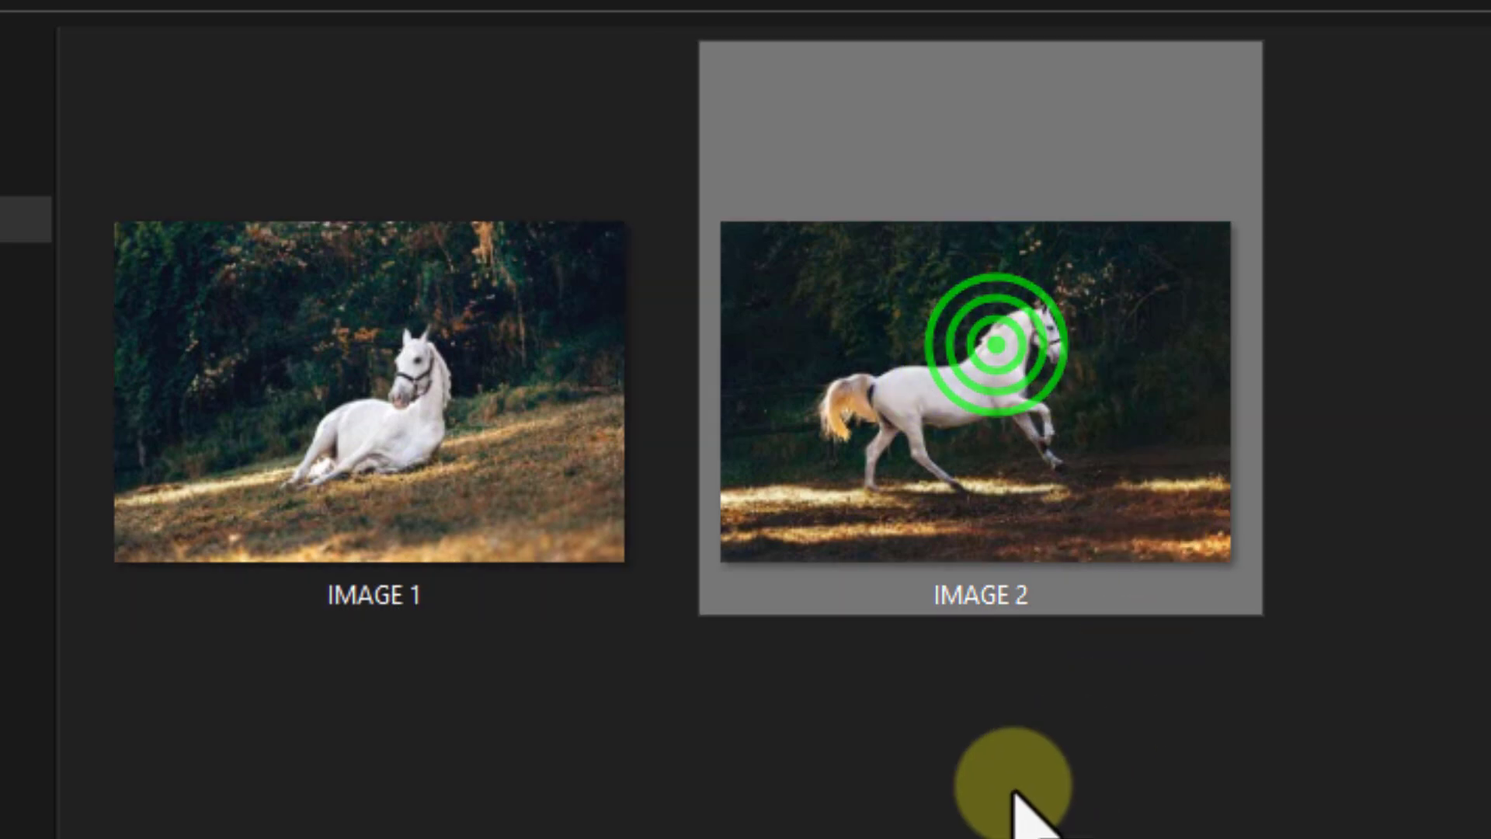
{"action": "left_click", "coordinate": [351, 366]}
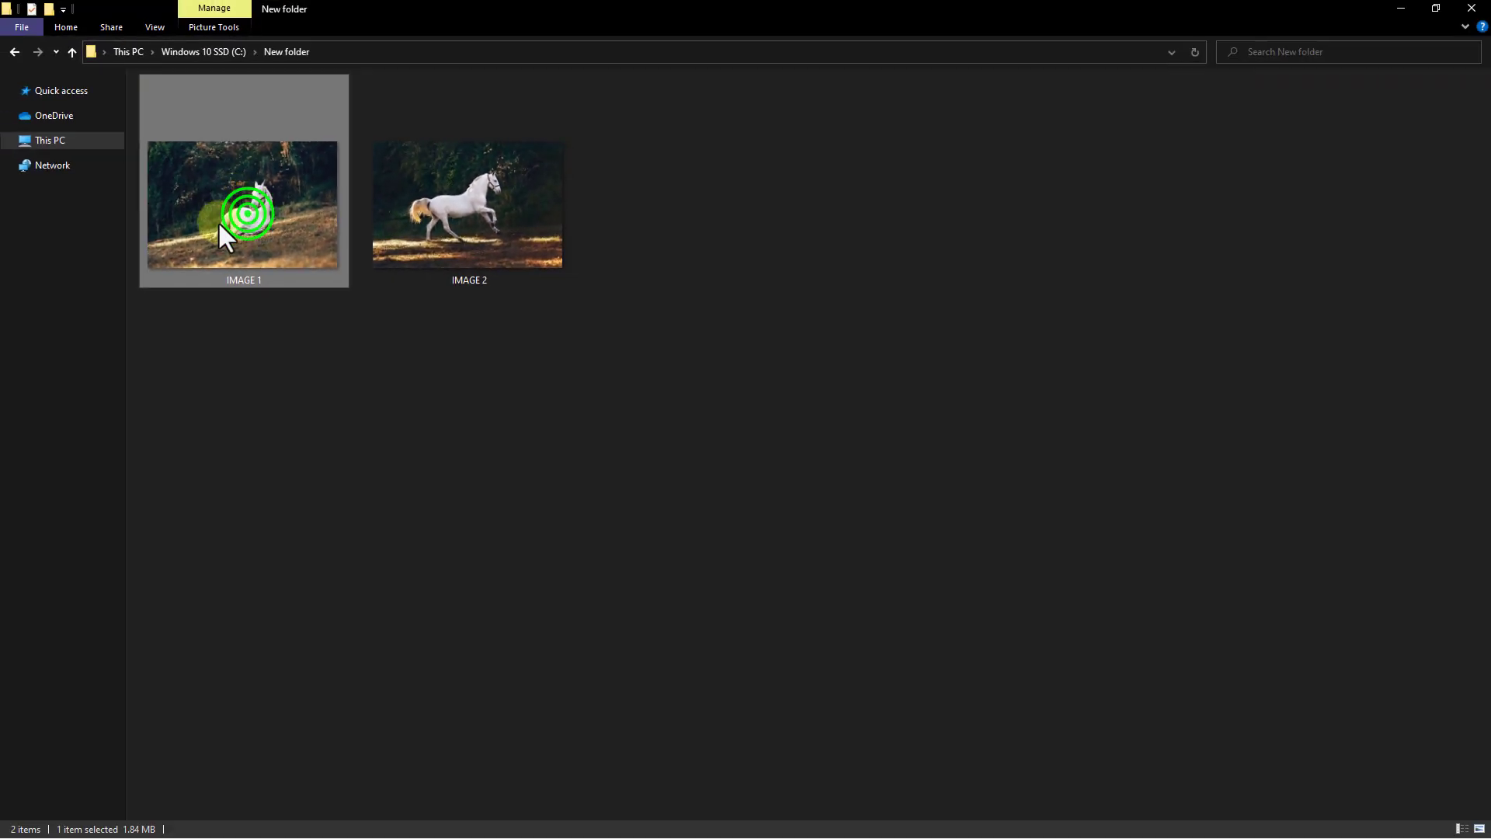
{"action": "left_click_drag", "start_coordinate": [224, 182], "coordinate": [639, 357]}
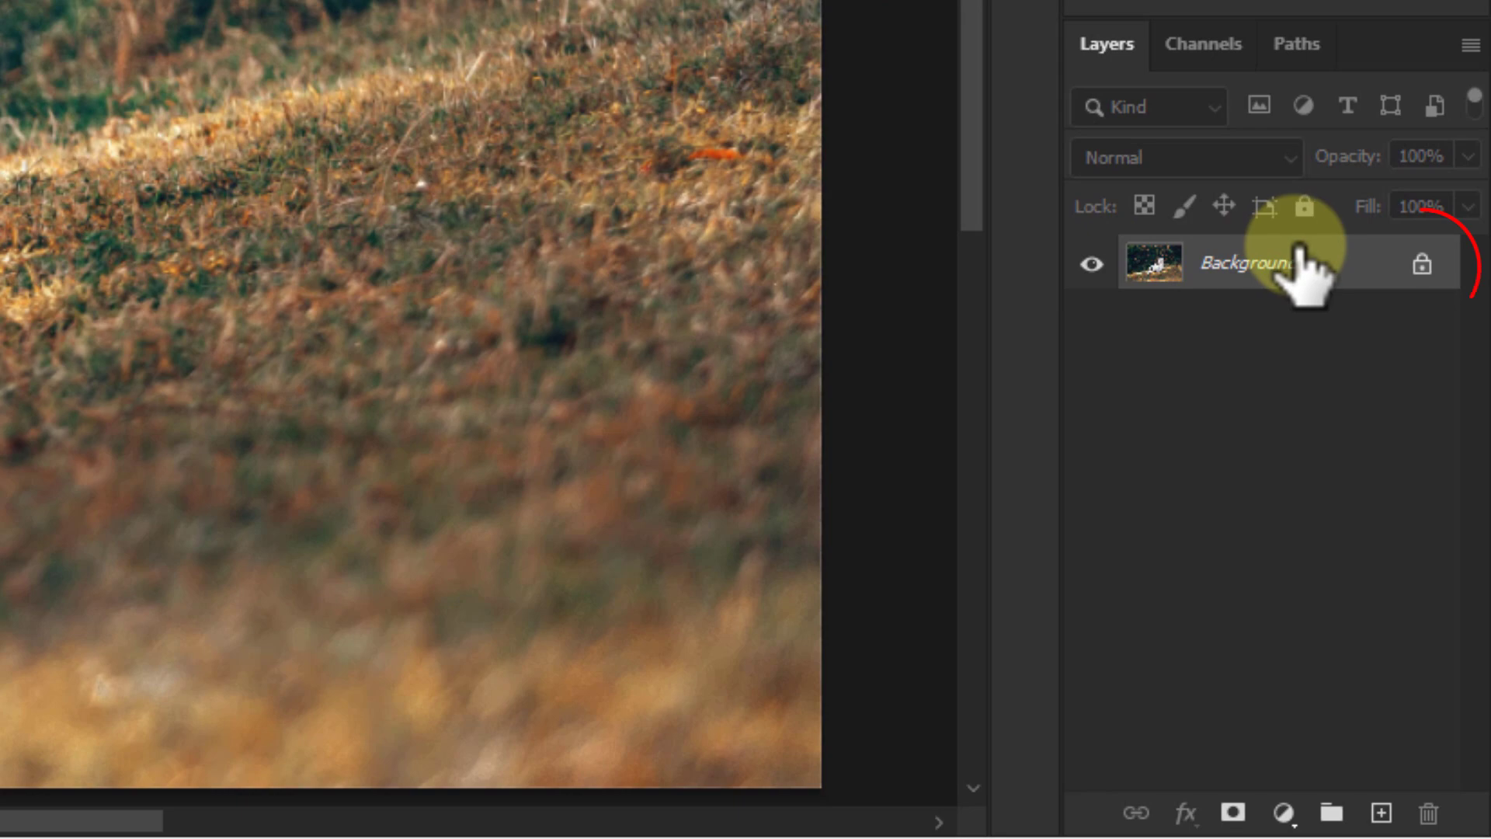
{"action": "left_click", "coordinate": [1381, 511]}
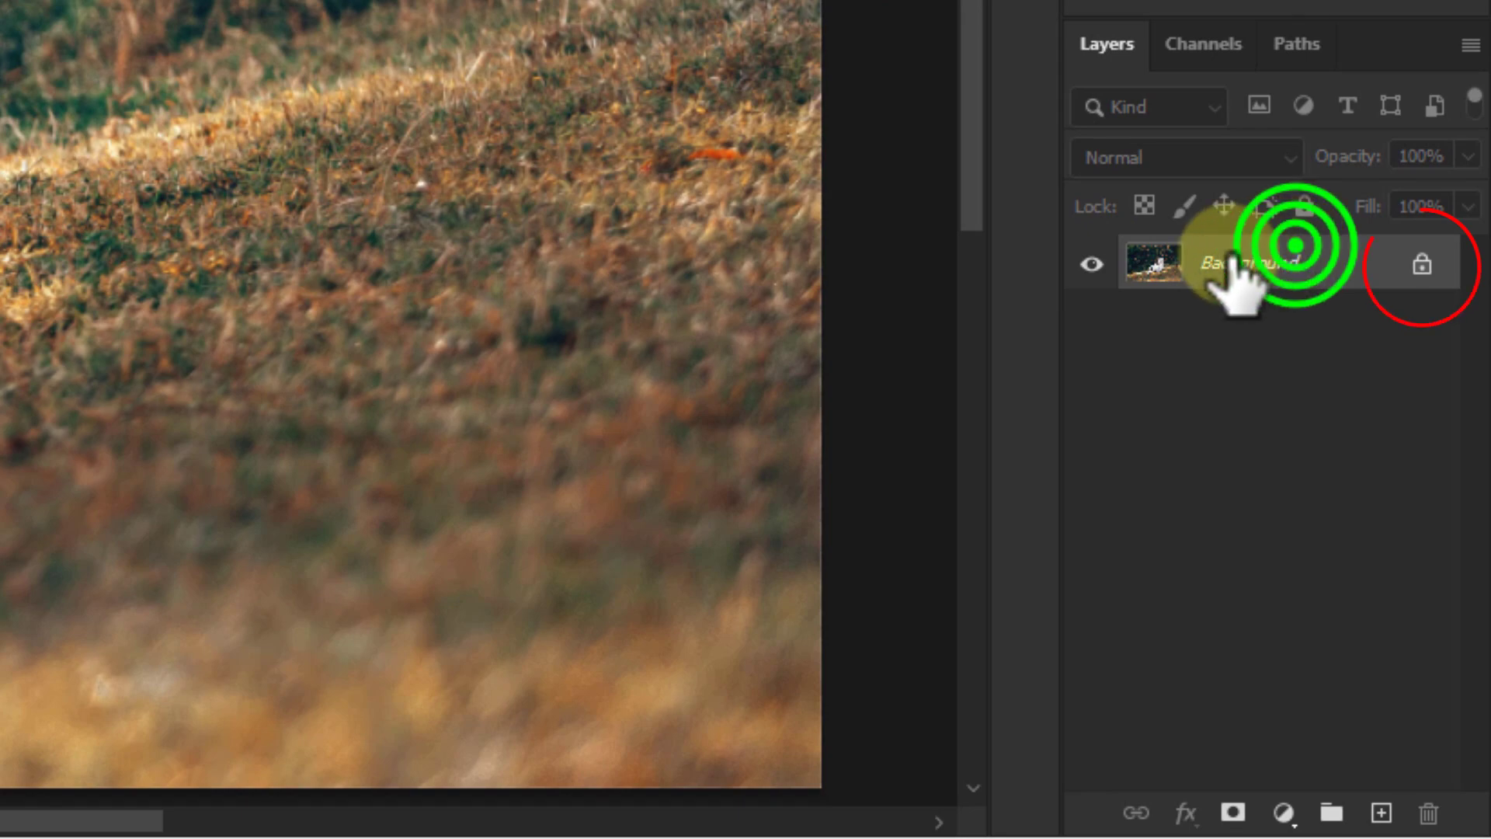
{"action": "left_click", "coordinate": [1424, 265]}
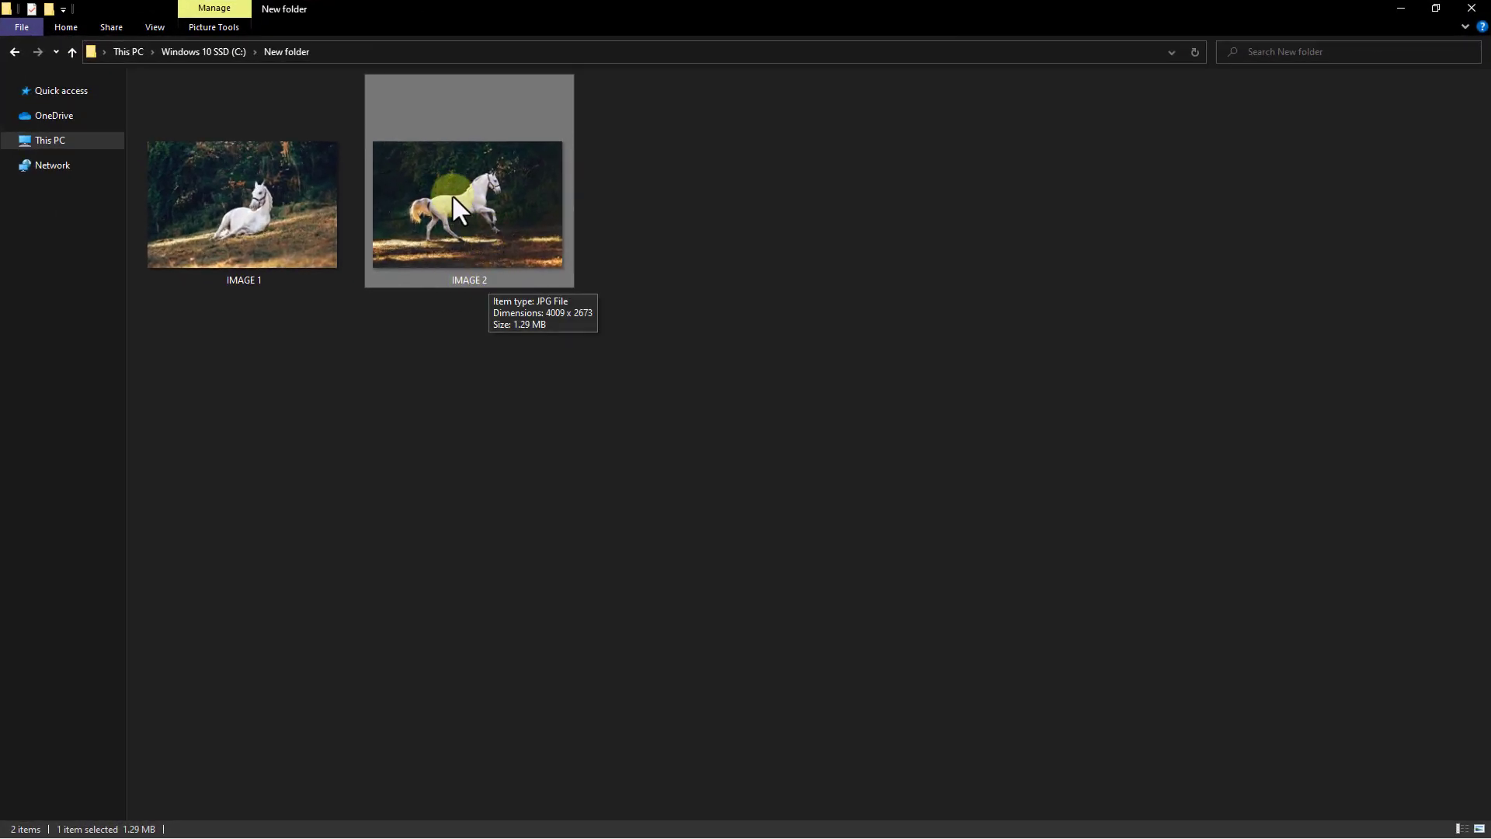
Step: Place IMAGE 2 into the IMAGE 1 document and scale it to about 120.31% so it covers the whole canvas
{"action": "left_click_drag", "start_coordinate": [452, 199], "coordinate": [636, 385]}
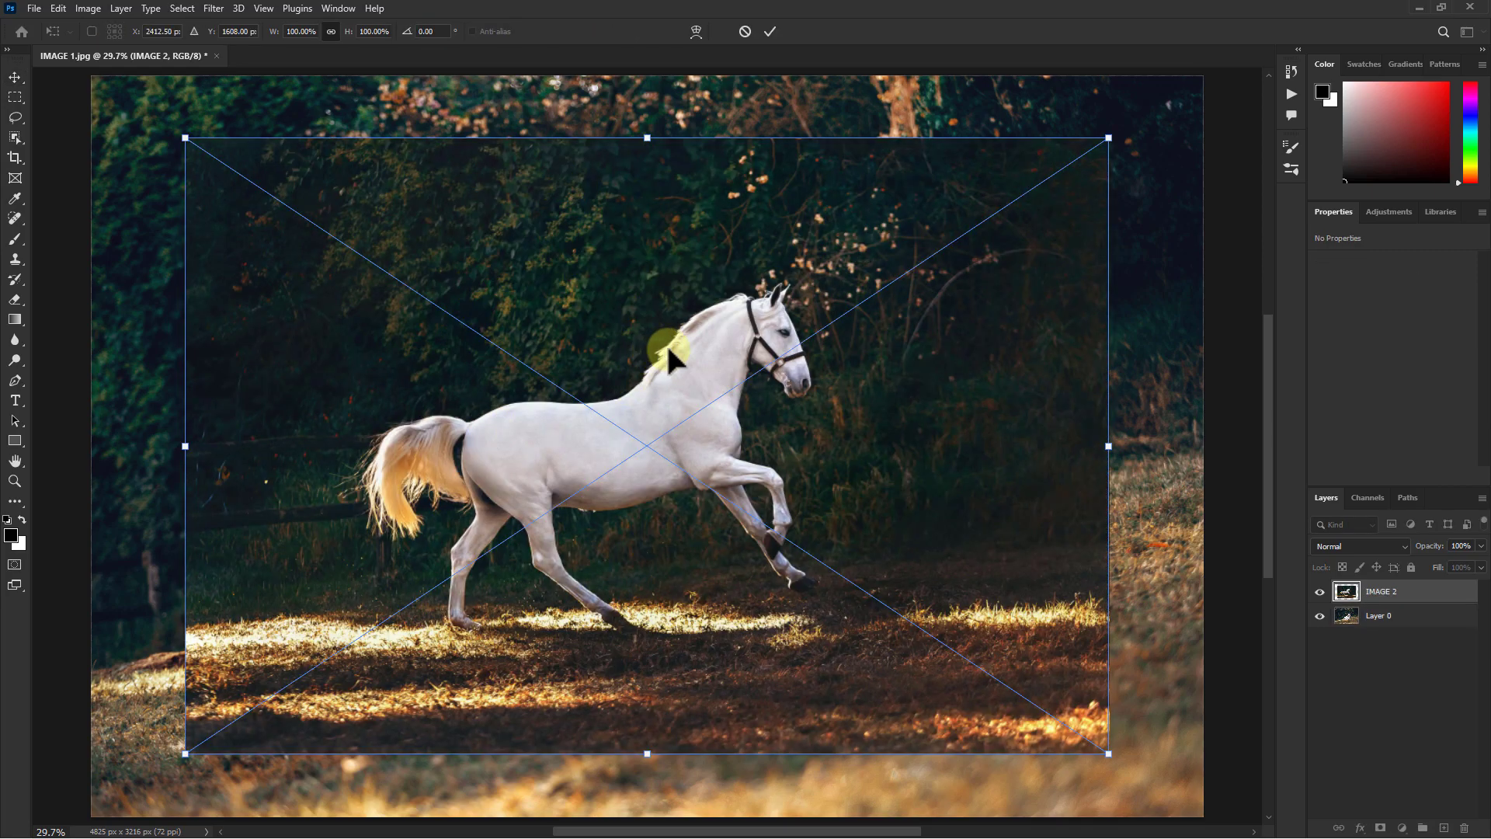
{"action": "left_click_drag", "start_coordinate": [670, 353], "coordinate": [671, 291]}
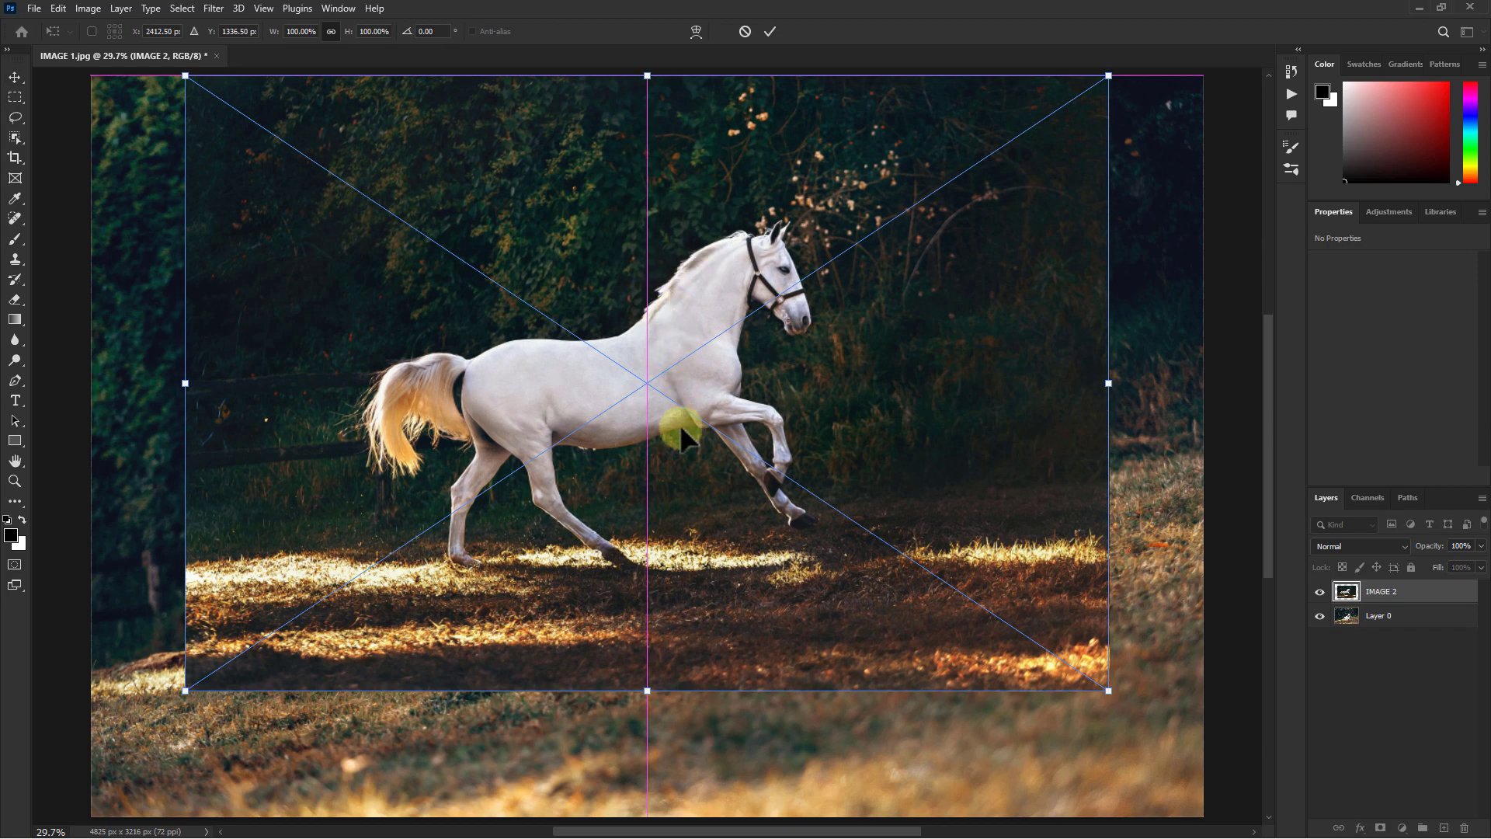
{"action": "left_click_drag", "start_coordinate": [650, 693], "coordinate": [644, 817]}
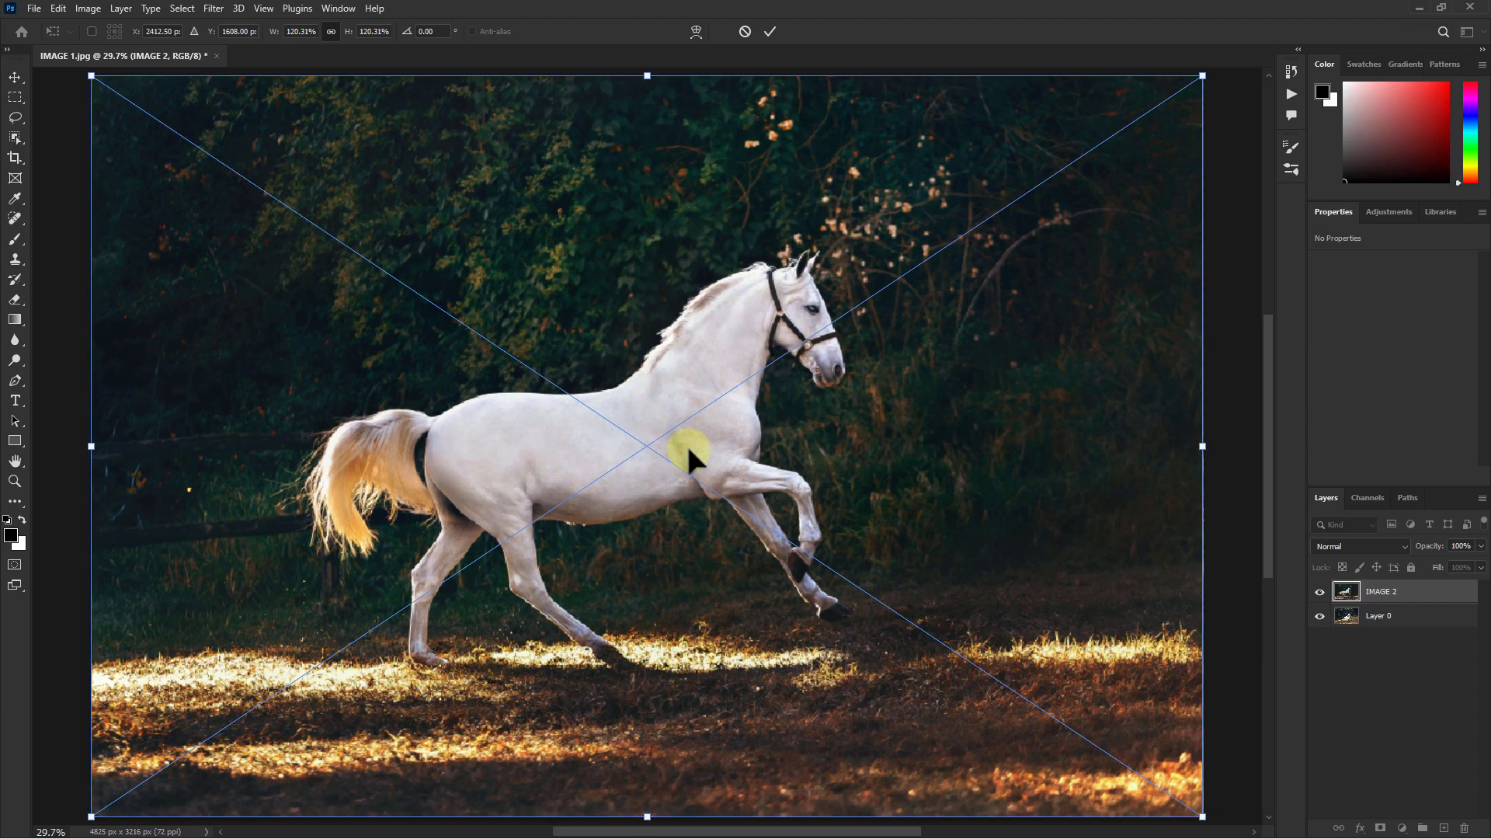
{"action": "left_click", "coordinate": [771, 31]}
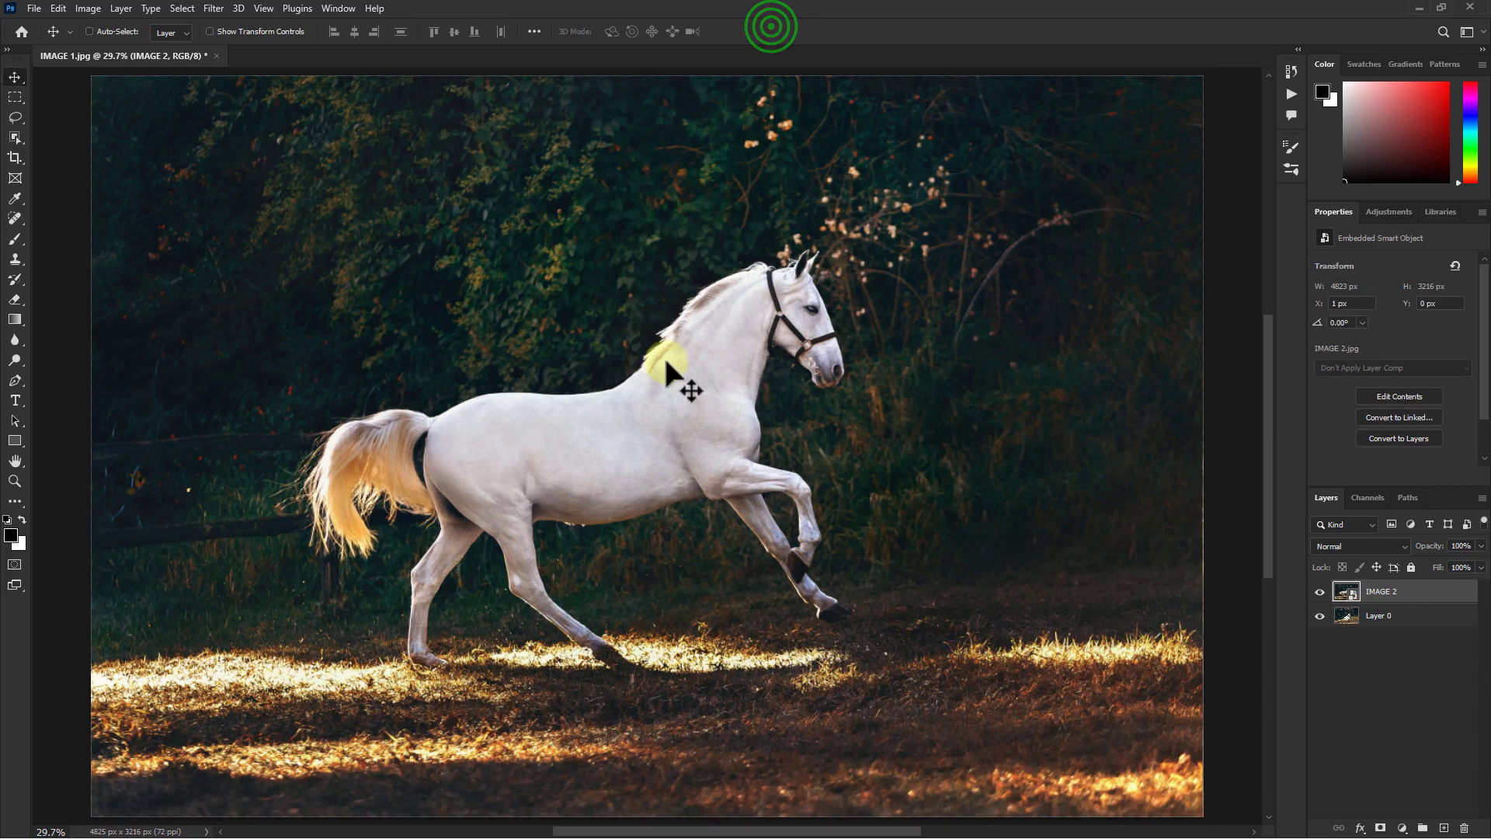
Step: Extend the canvas leftward with the Crop Tool to a width of about 9299 px, adding transparent space beside the photos
{"action": "left_click_drag", "start_coordinate": [765, 307], "coordinate": [720, 307]}
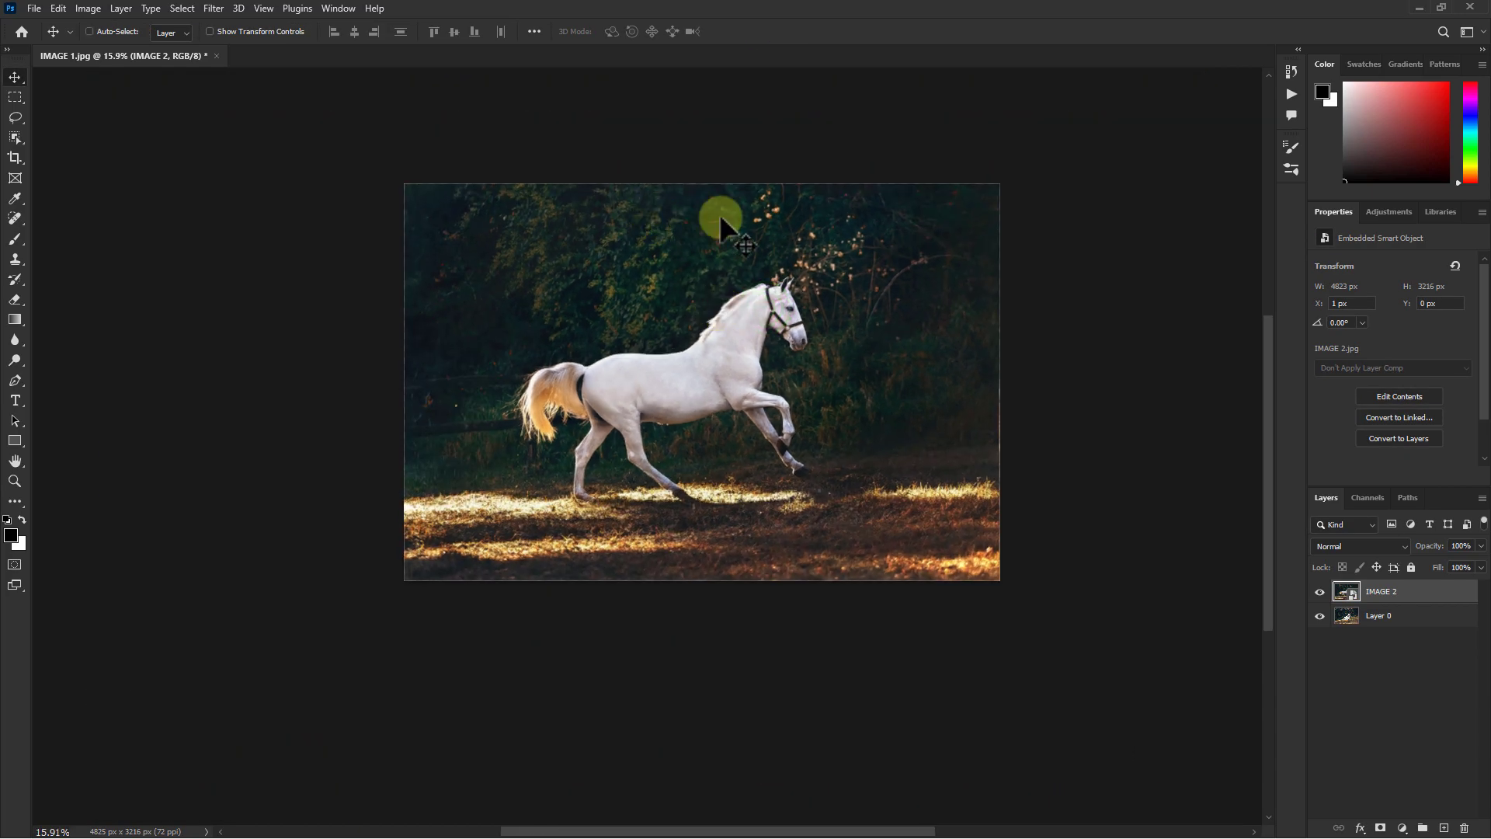
{"action": "left_click", "coordinate": [12, 155]}
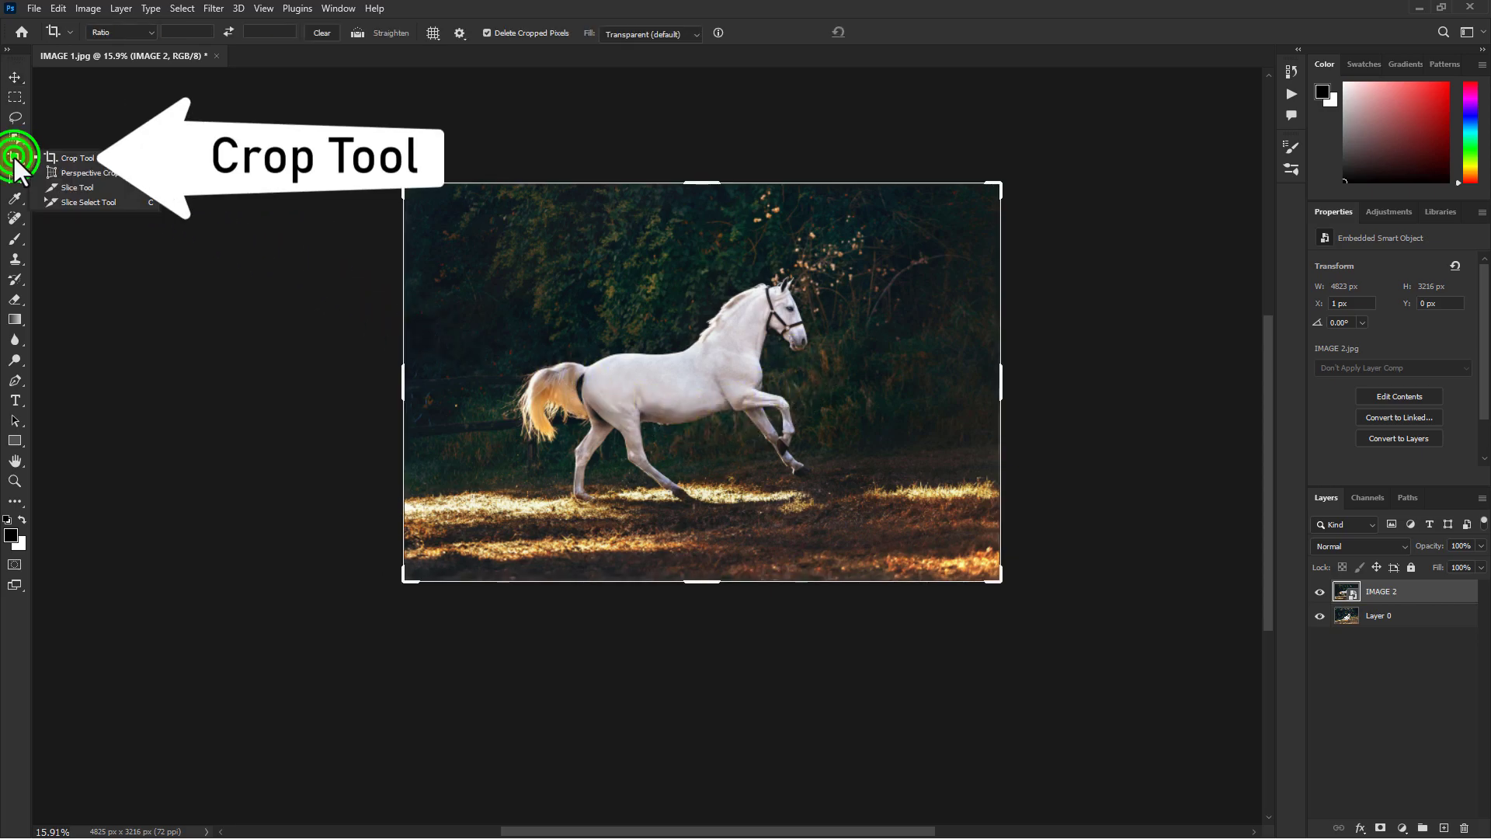
{"action": "left_click", "coordinate": [81, 157]}
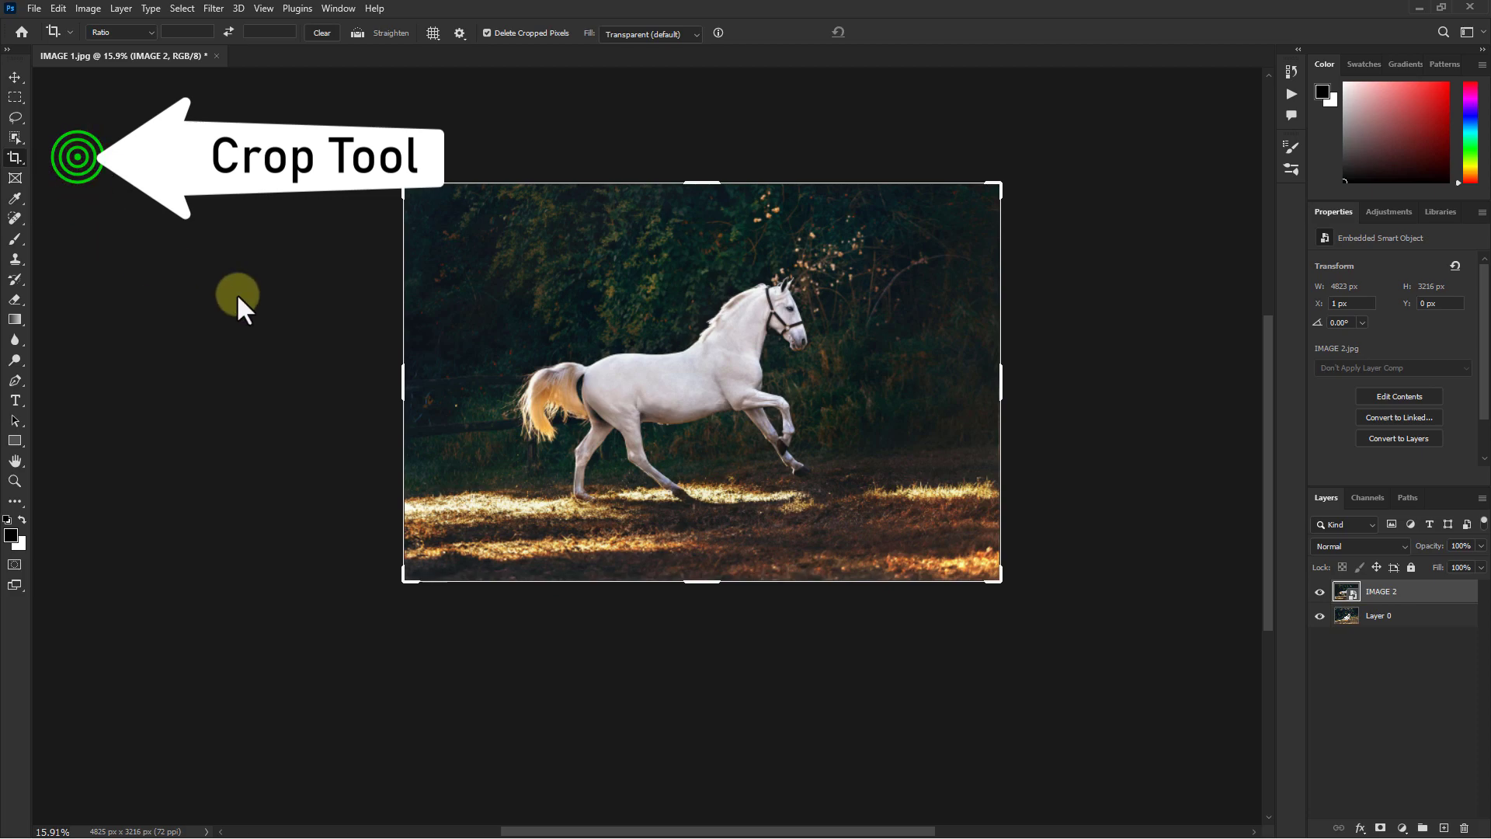
{"action": "left_click_drag", "start_coordinate": [403, 385], "coordinate": [126, 375]}
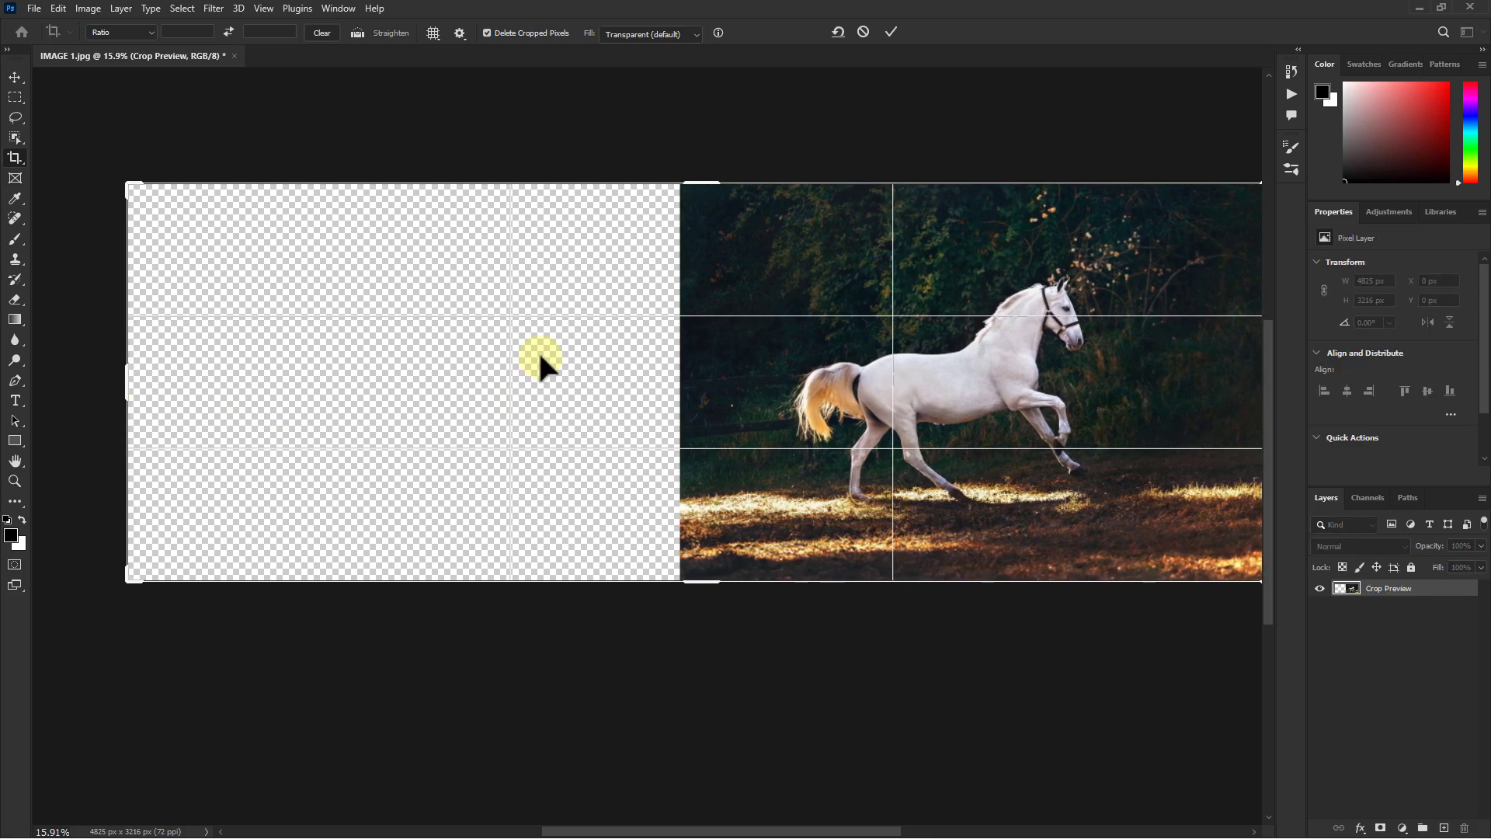
{"action": "left_click_drag", "start_coordinate": [622, 354], "coordinate": [644, 355]}
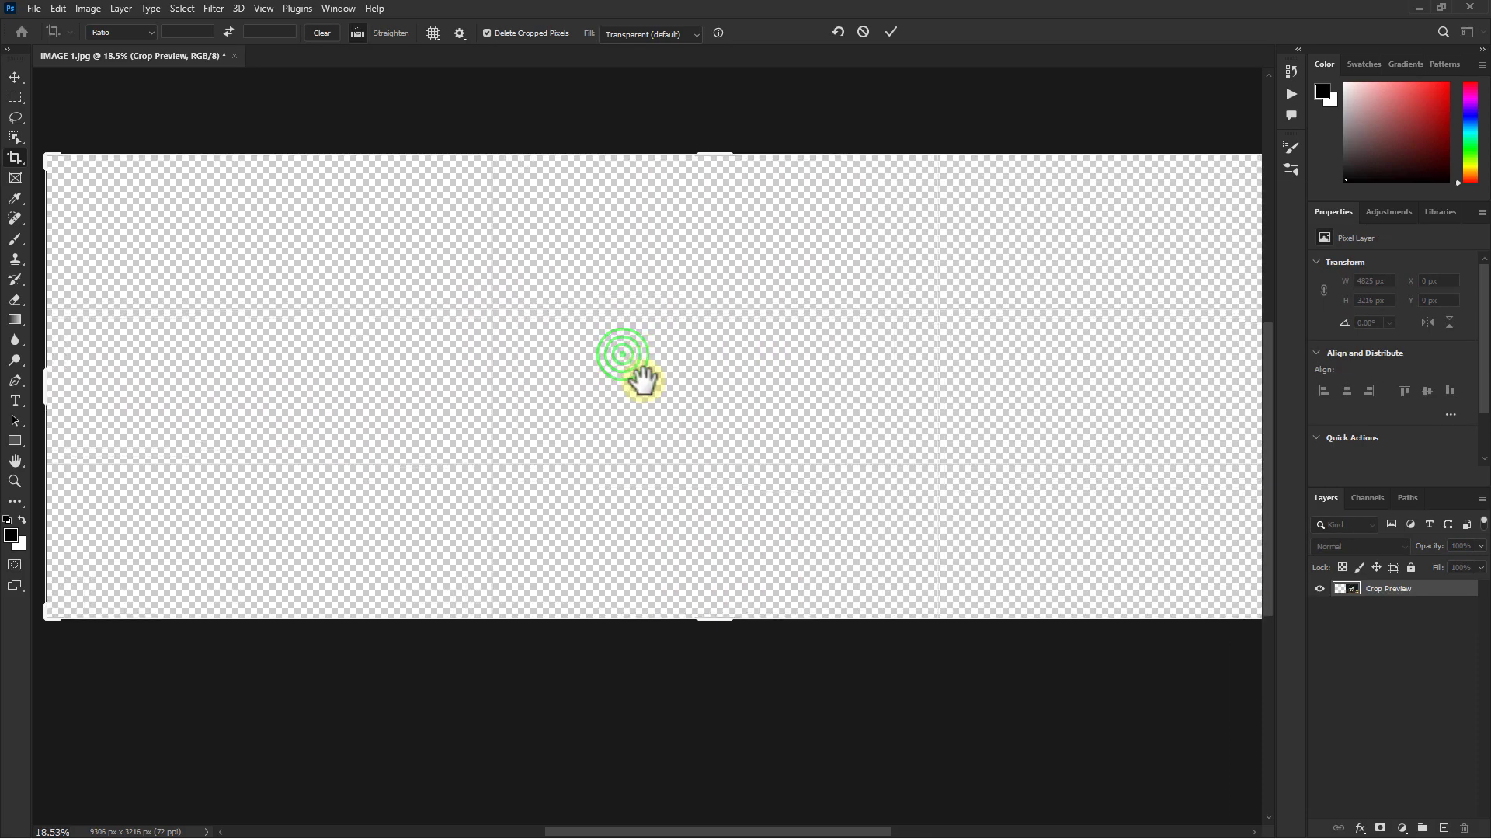
{"action": "left_click_drag", "start_coordinate": [860, 387], "coordinate": [675, 386]}
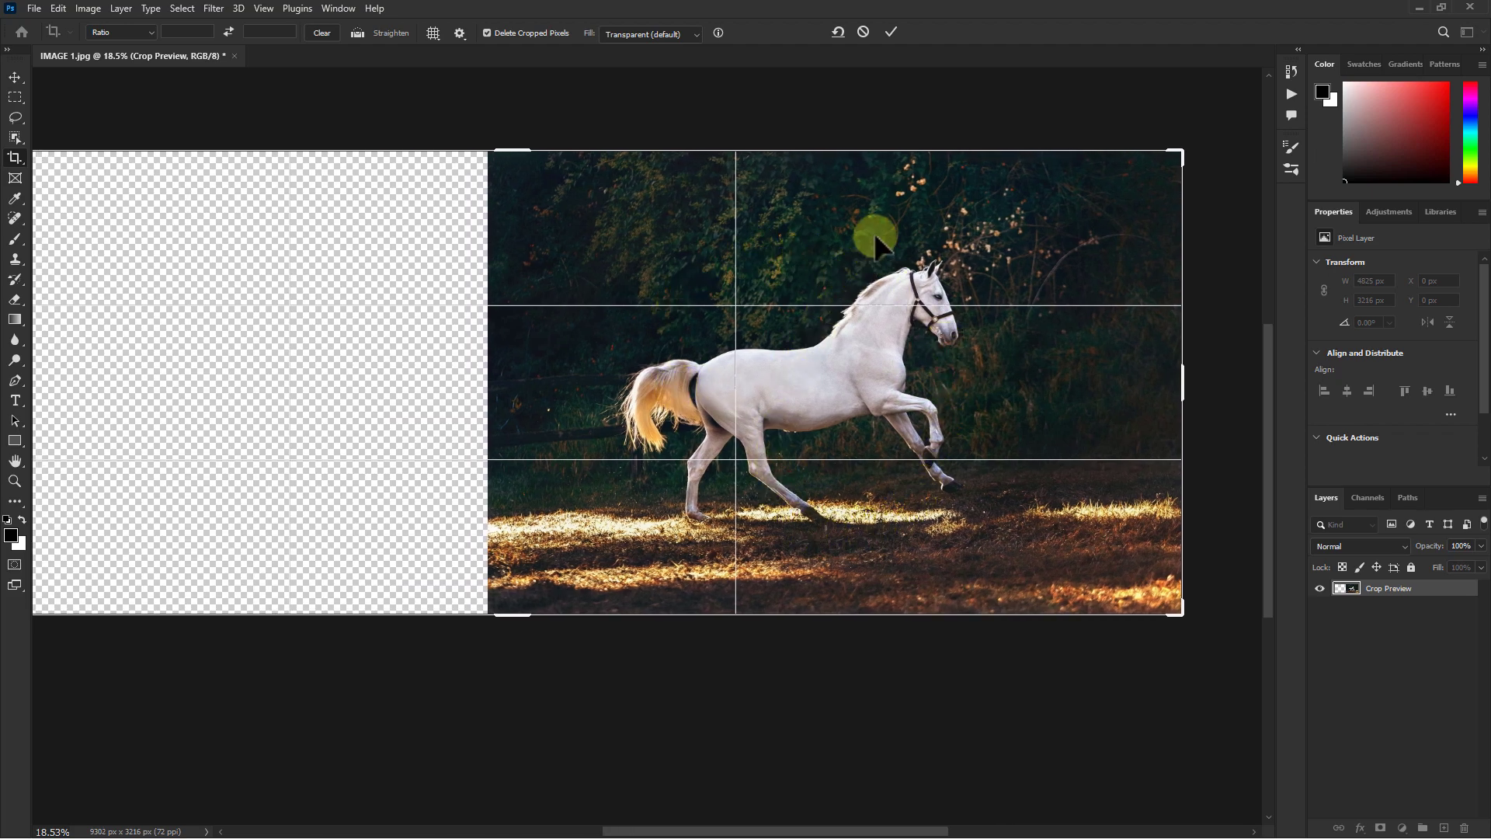
{"action": "left_click", "coordinate": [892, 26]}
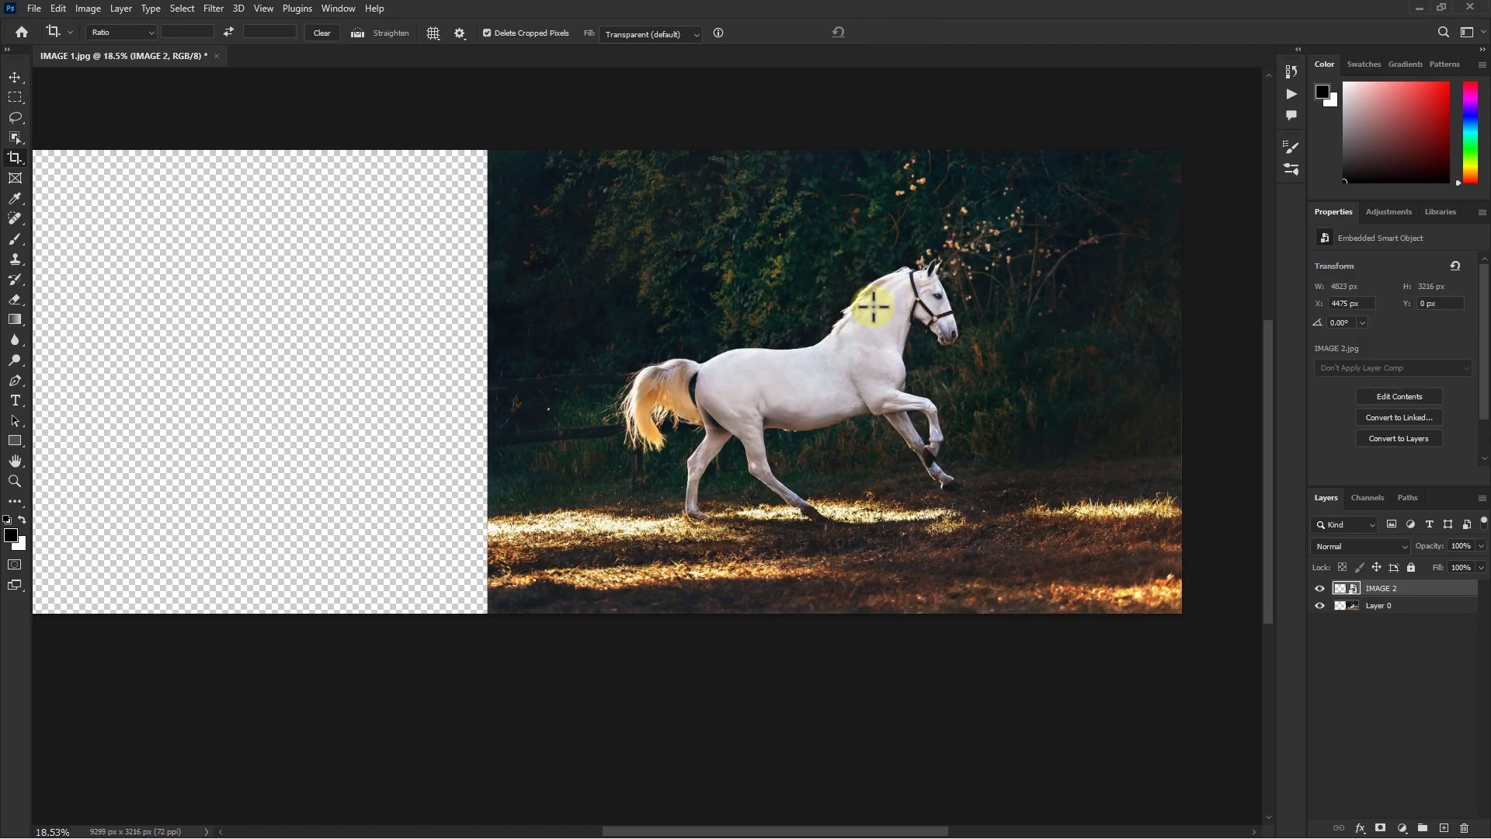
Step: Move the IMAGE 2 layer left to an X position of about 1909 px so it partly overlaps the lying horse
{"action": "left_click", "coordinate": [15, 77]}
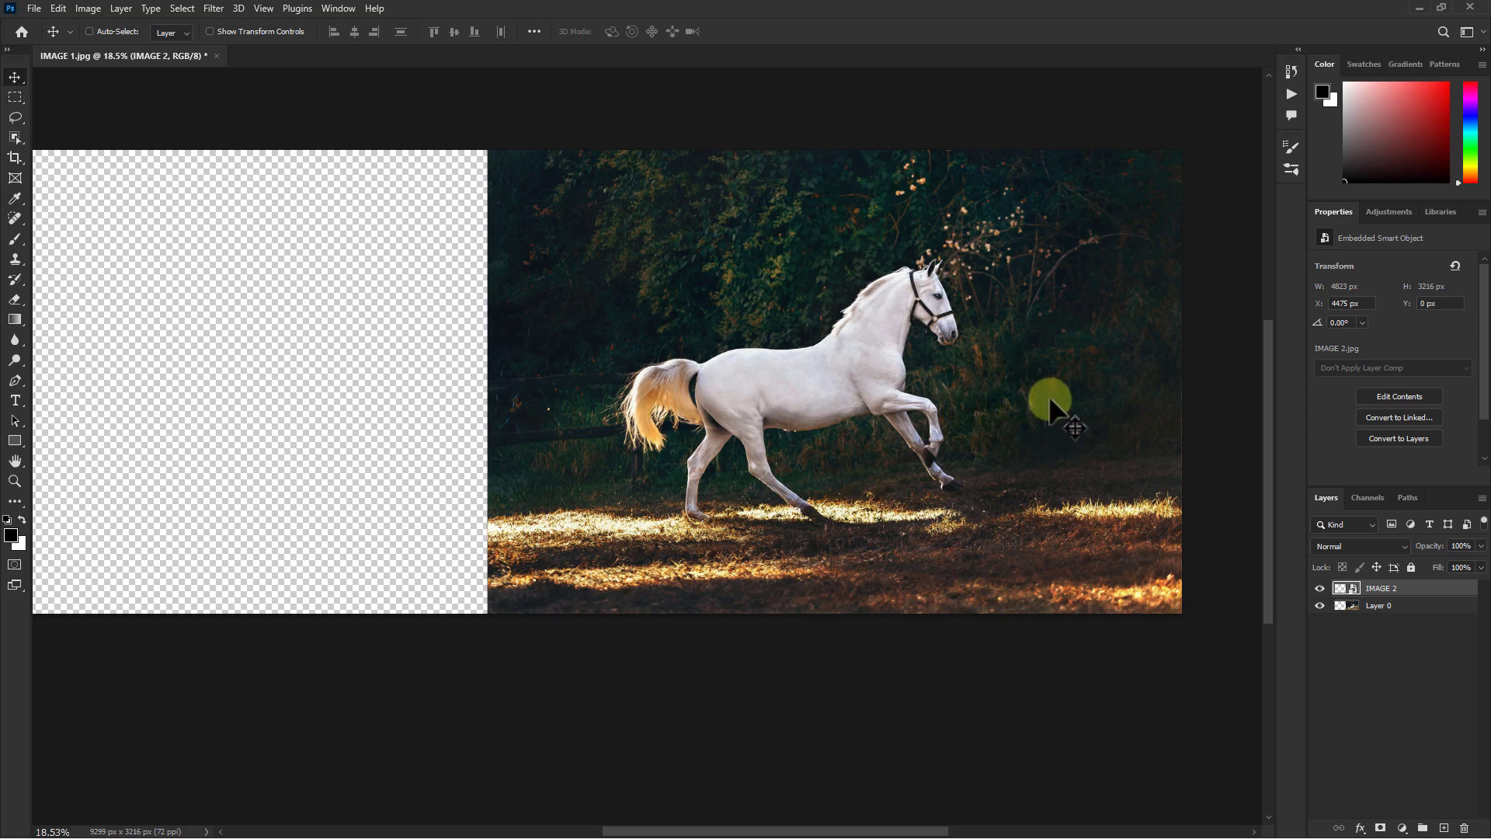
{"action": "left_click_drag", "start_coordinate": [1076, 398], "coordinate": [572, 398]}
{"action": "left_click_drag", "start_coordinate": [746, 388], "coordinate": [846, 392]}
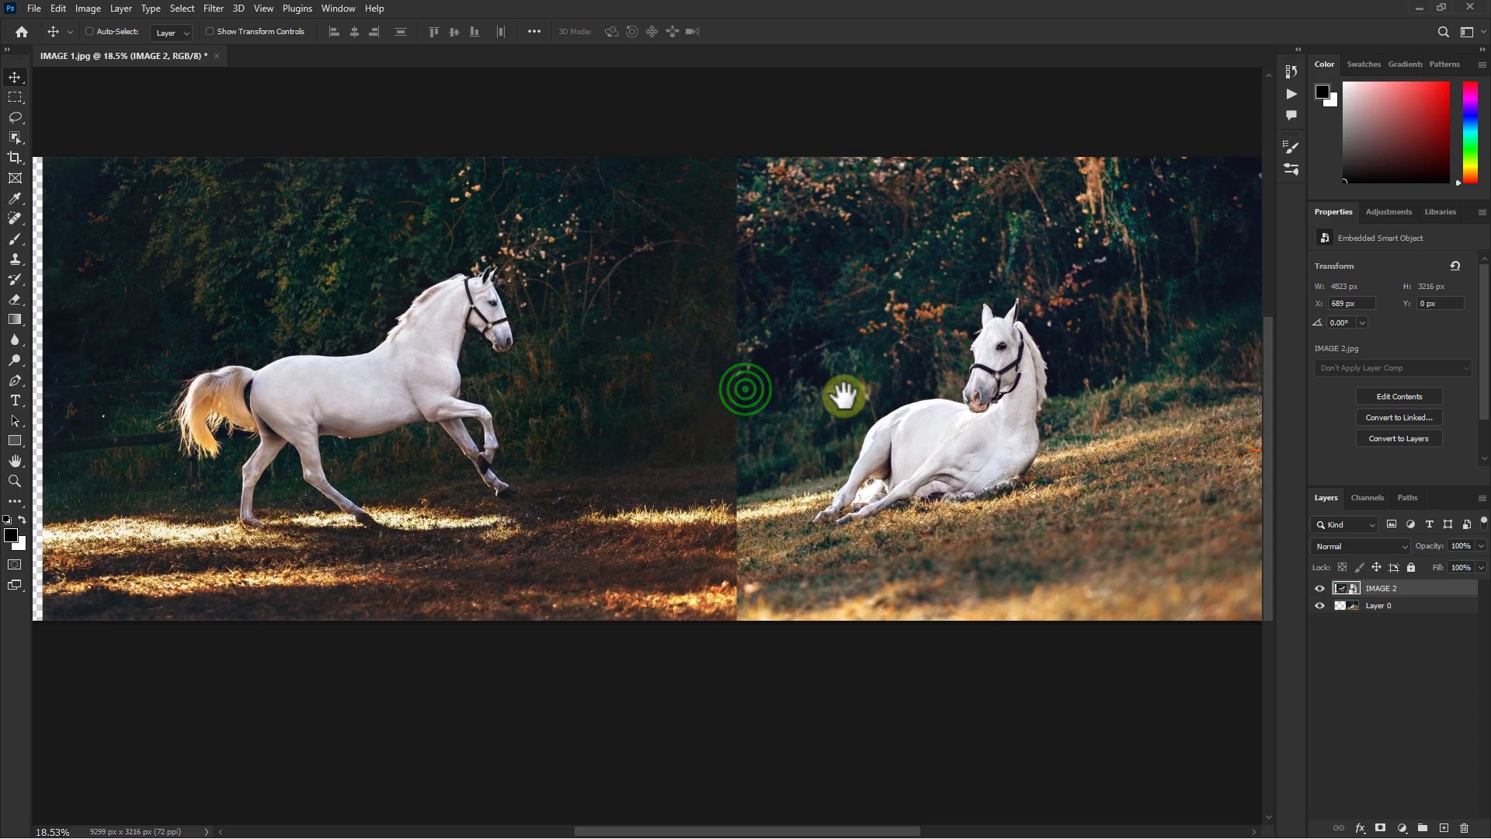
{"action": "left_click_drag", "start_coordinate": [691, 391], "coordinate": [862, 379]}
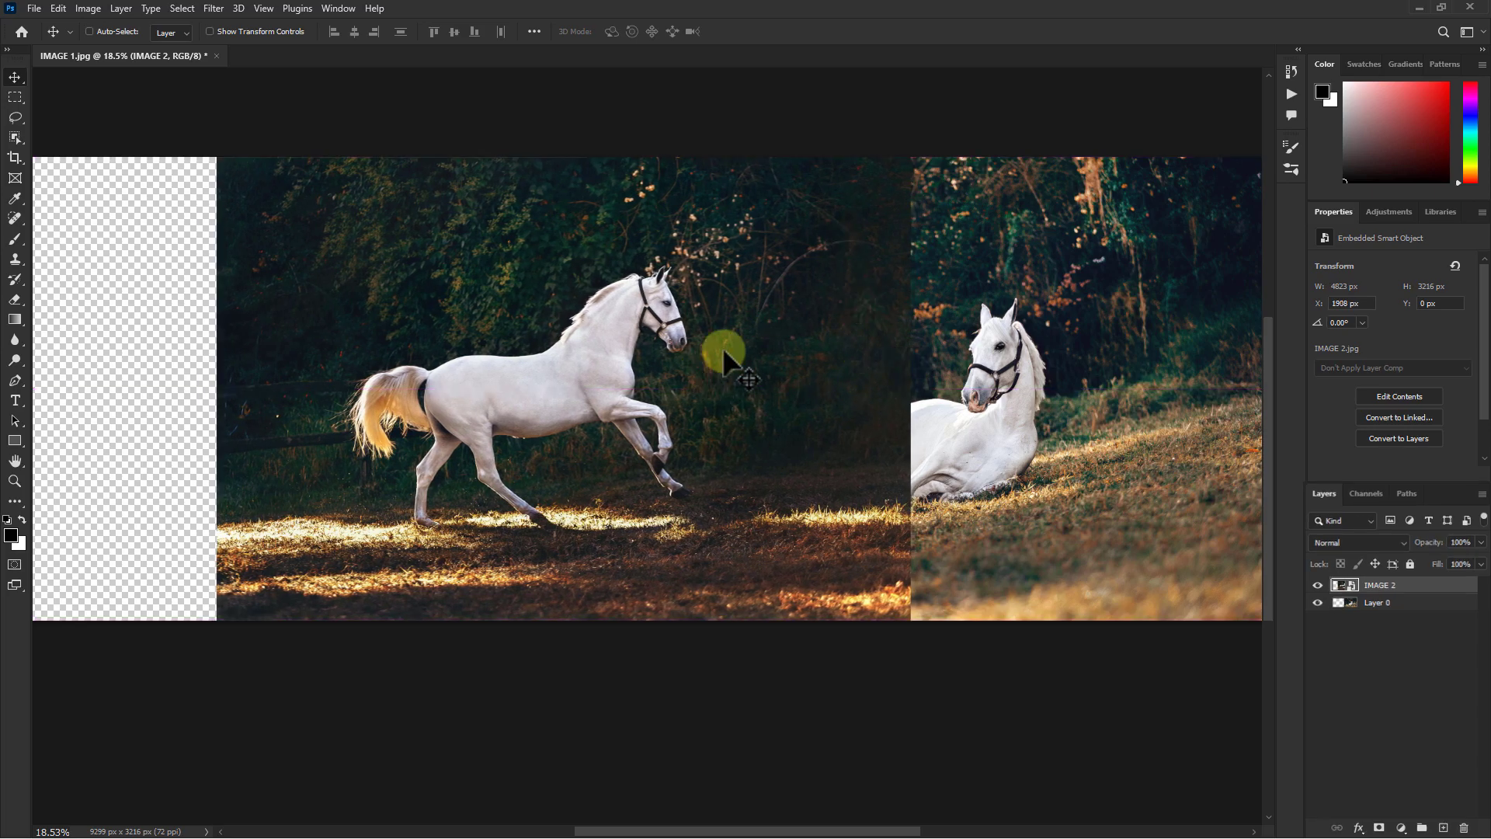
Step: Add a layer mask to the IMAGE 2 layer and make the mask active
{"action": "left_click", "coordinate": [1233, 241]}
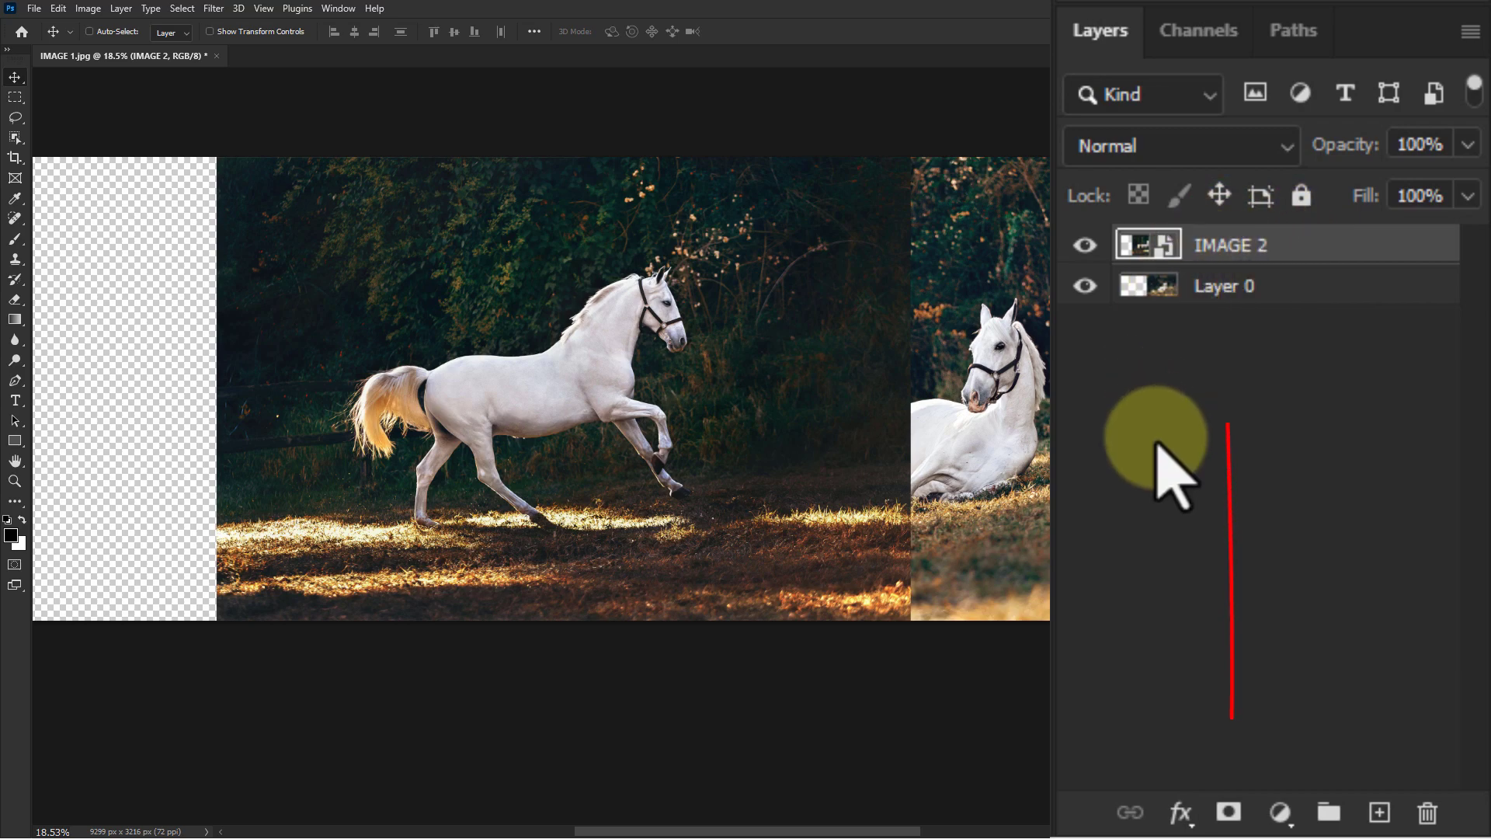
{"action": "left_click", "coordinate": [1229, 811]}
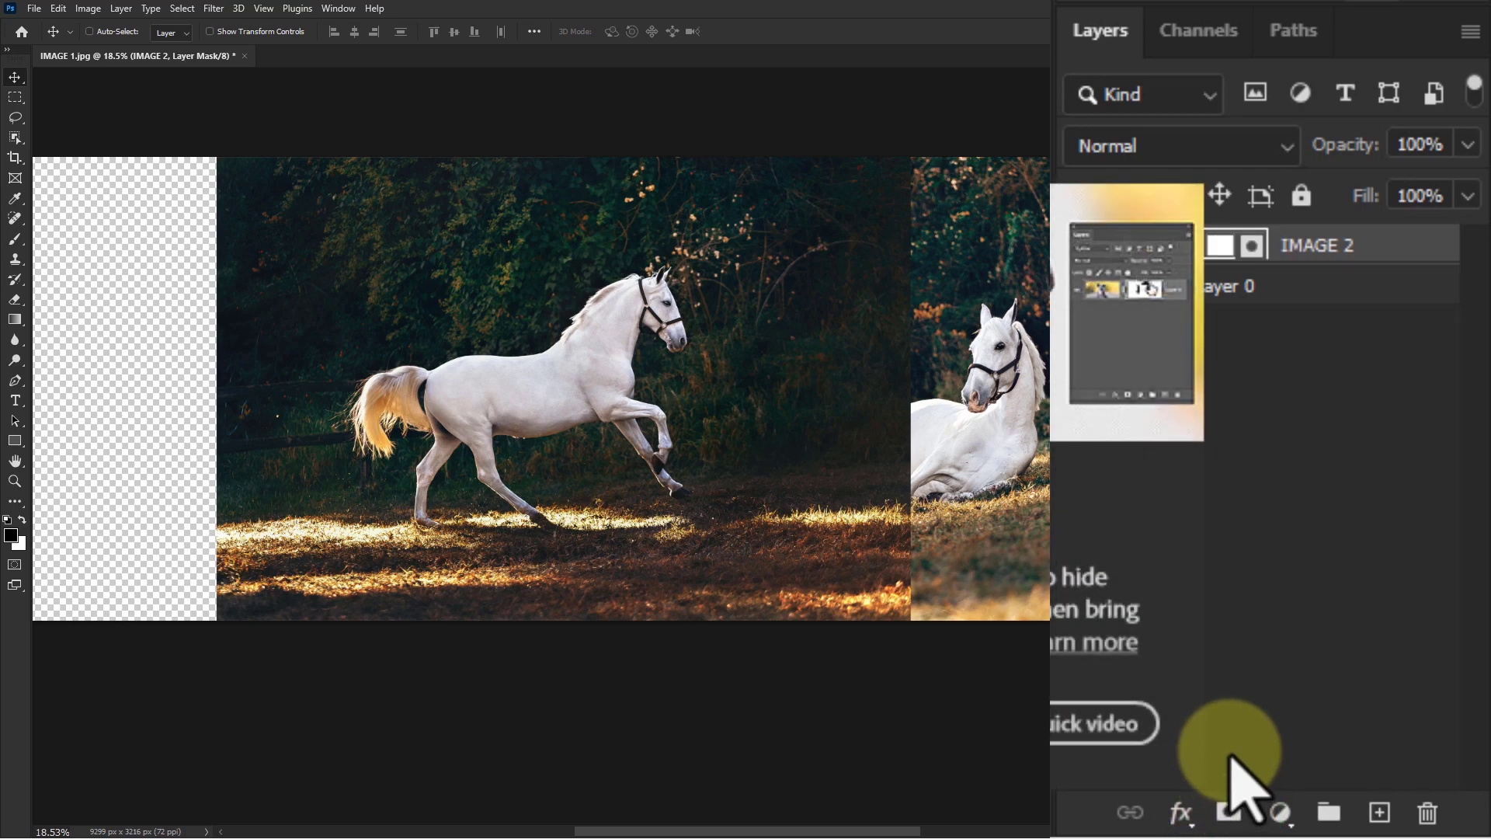
{"action": "left_click", "coordinate": [1234, 246]}
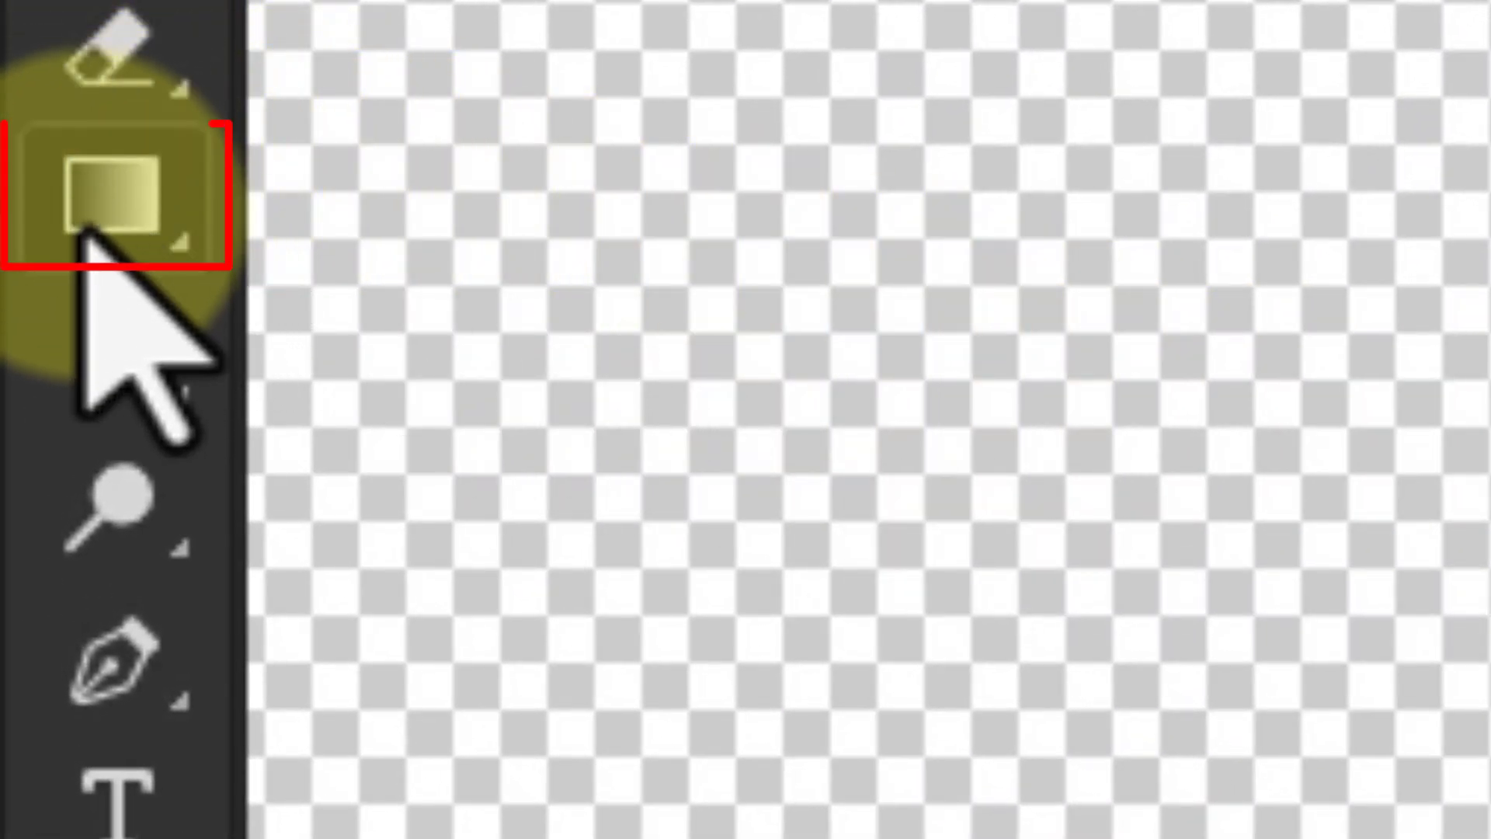
Step: Draw a linear black-to-transparent Basics gradient on the mask from IMAGE 2's right edge leftward to the running horse's chest
{"action": "left_click", "coordinate": [97, 210]}
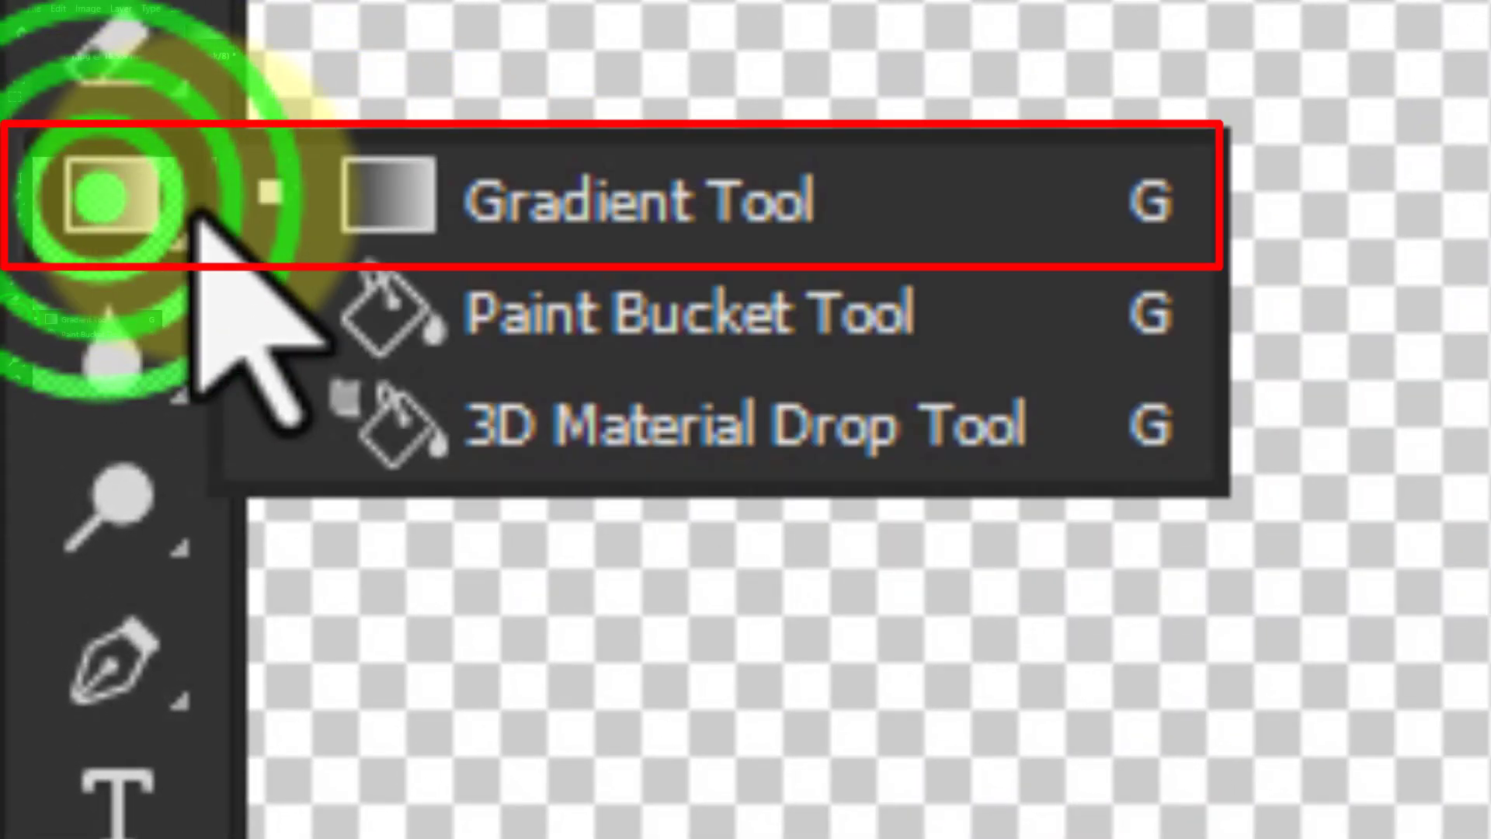
{"action": "left_click", "coordinate": [594, 167]}
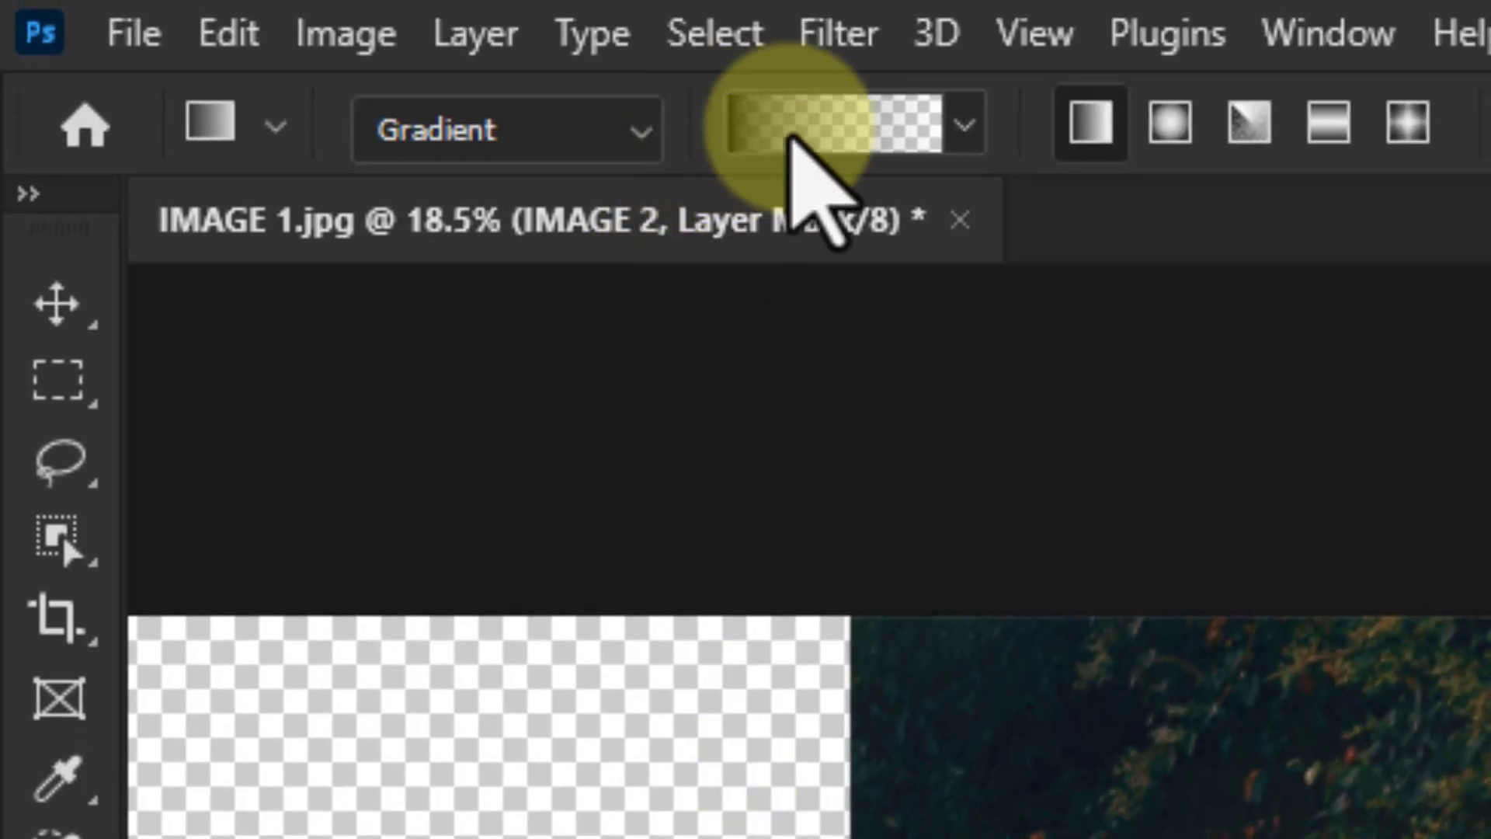
{"action": "left_click", "coordinate": [967, 123]}
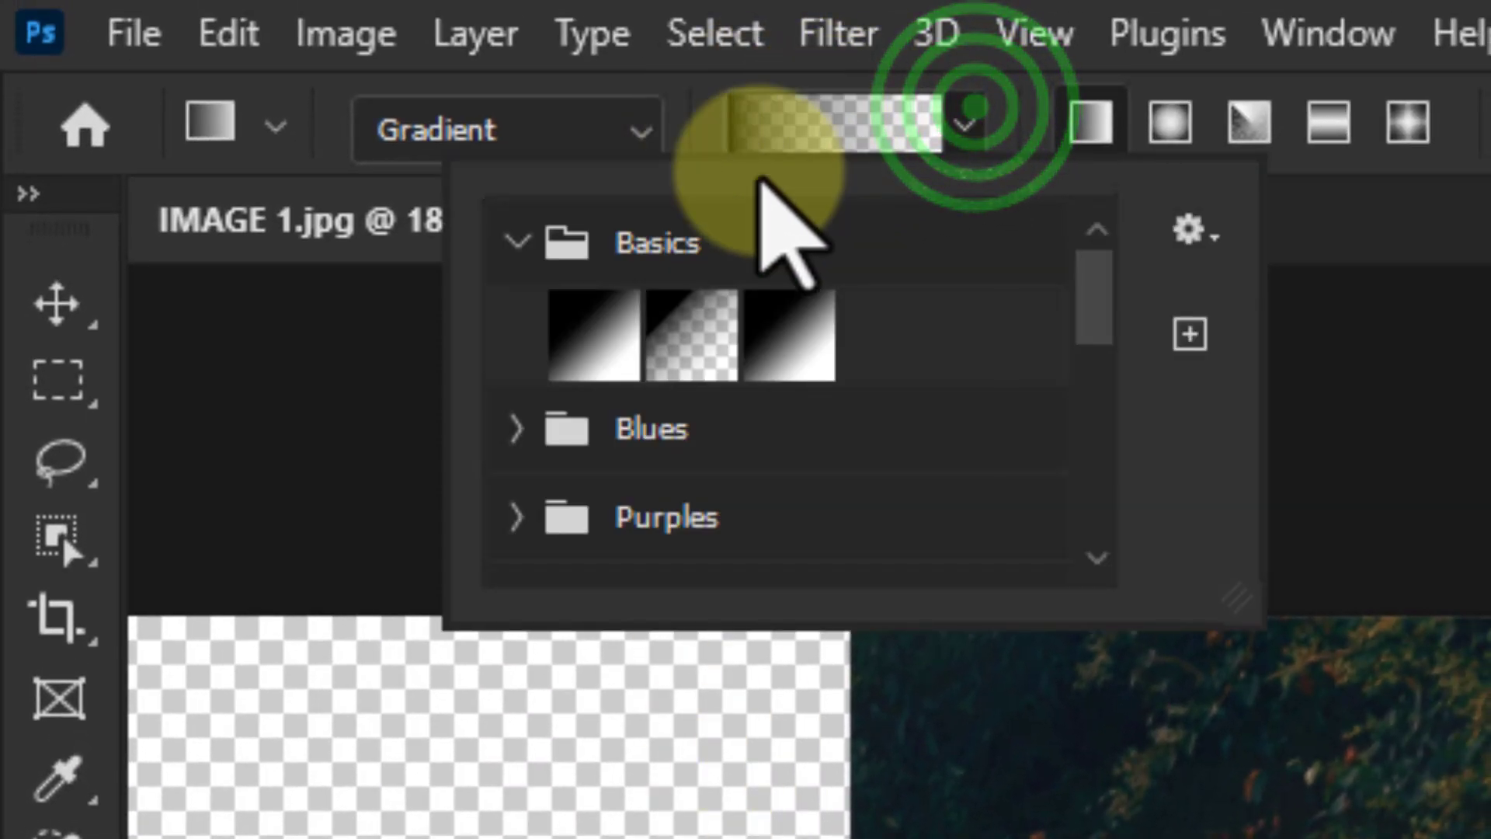
{"action": "left_click", "coordinate": [656, 239]}
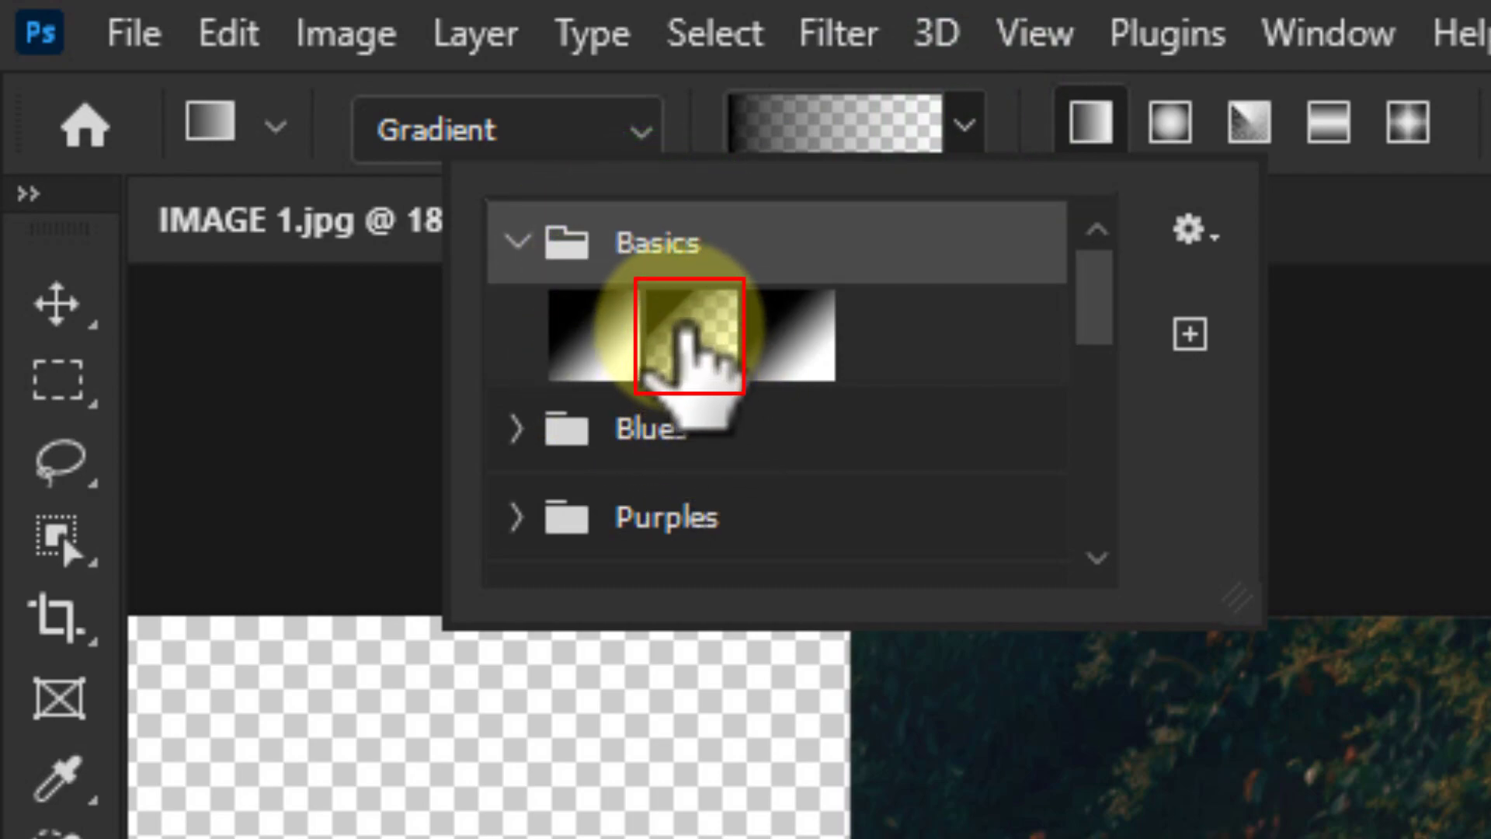
{"action": "left_click", "coordinate": [684, 326]}
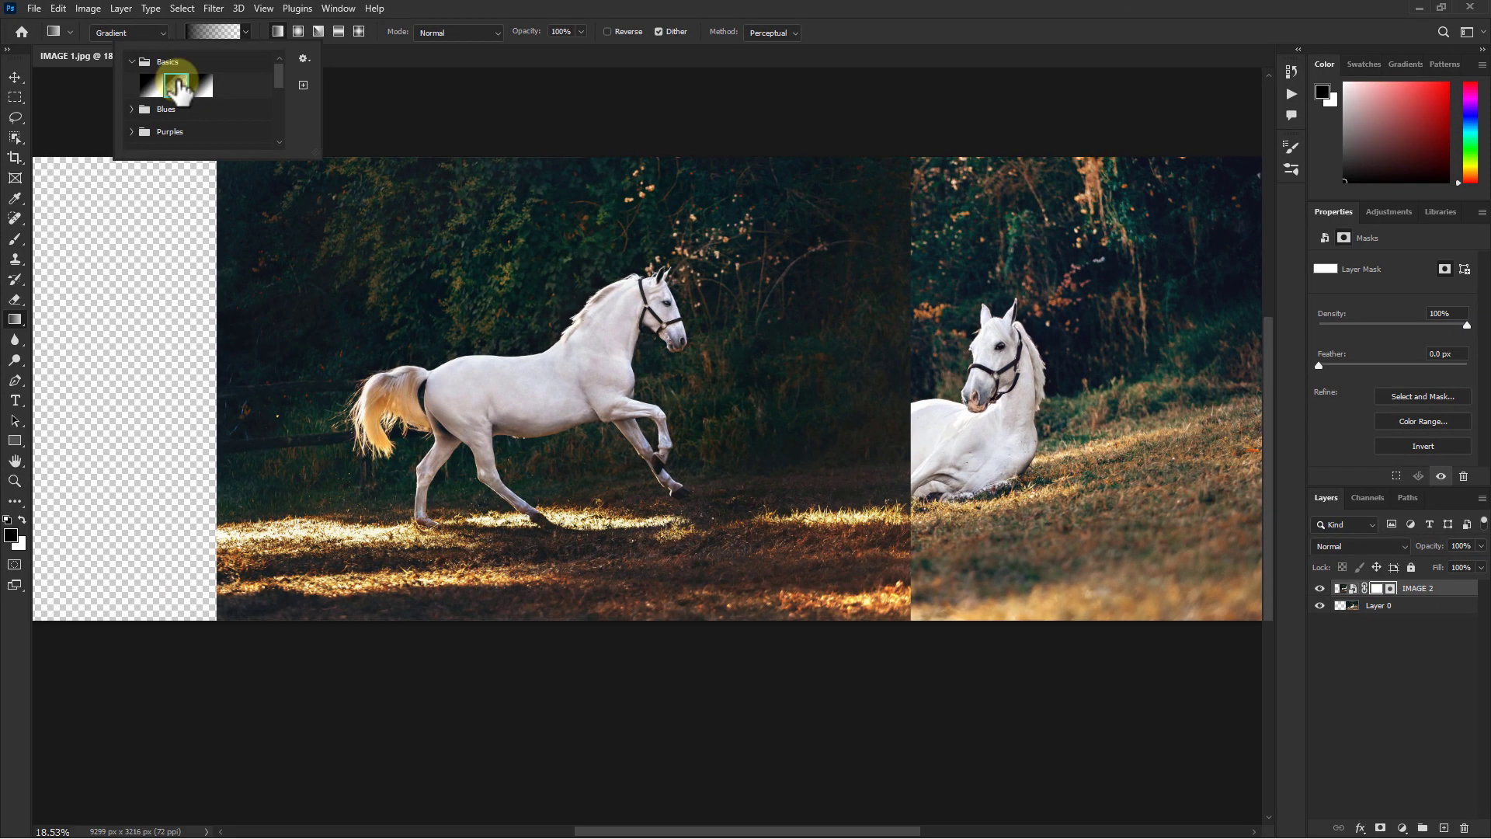
{"action": "left_click", "coordinate": [909, 382]}
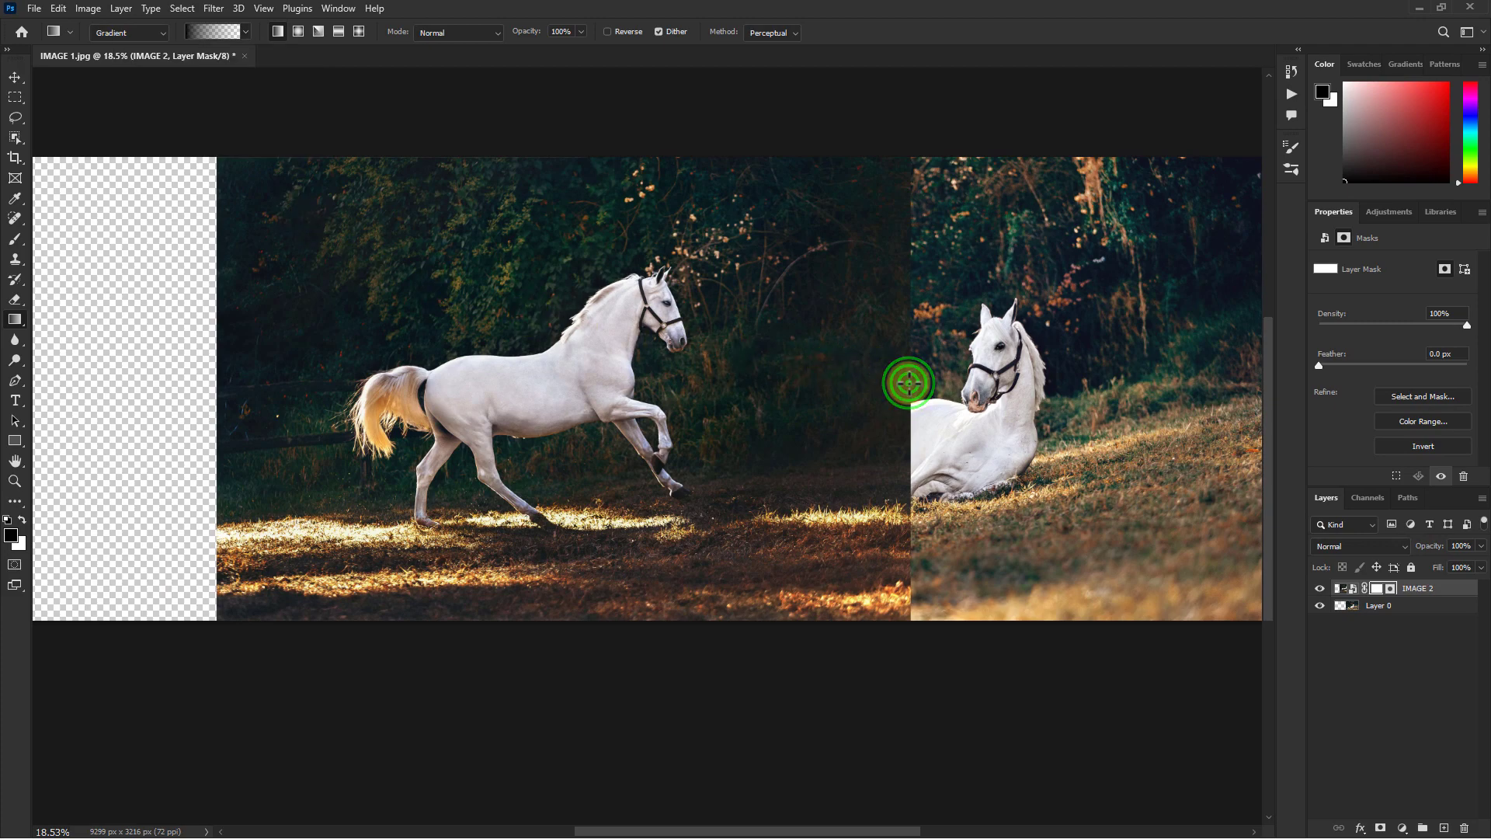
{"action": "left_click_drag", "start_coordinate": [908, 383], "coordinate": [629, 383]}
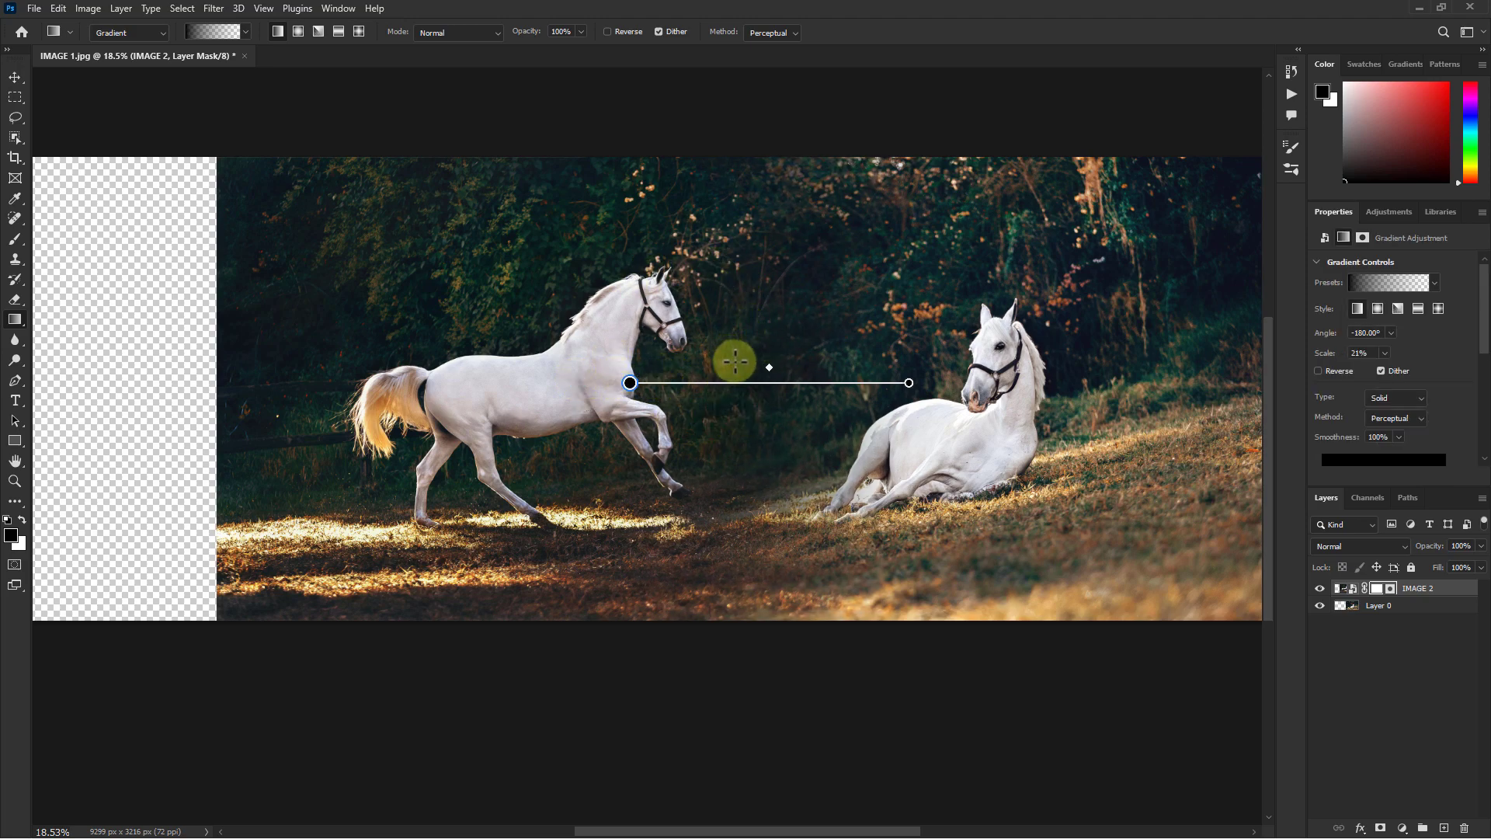
Step: Reposition the masked IMAGE 2 layer horizontally to an X position of 2310 px
{"action": "left_click", "coordinate": [14, 76]}
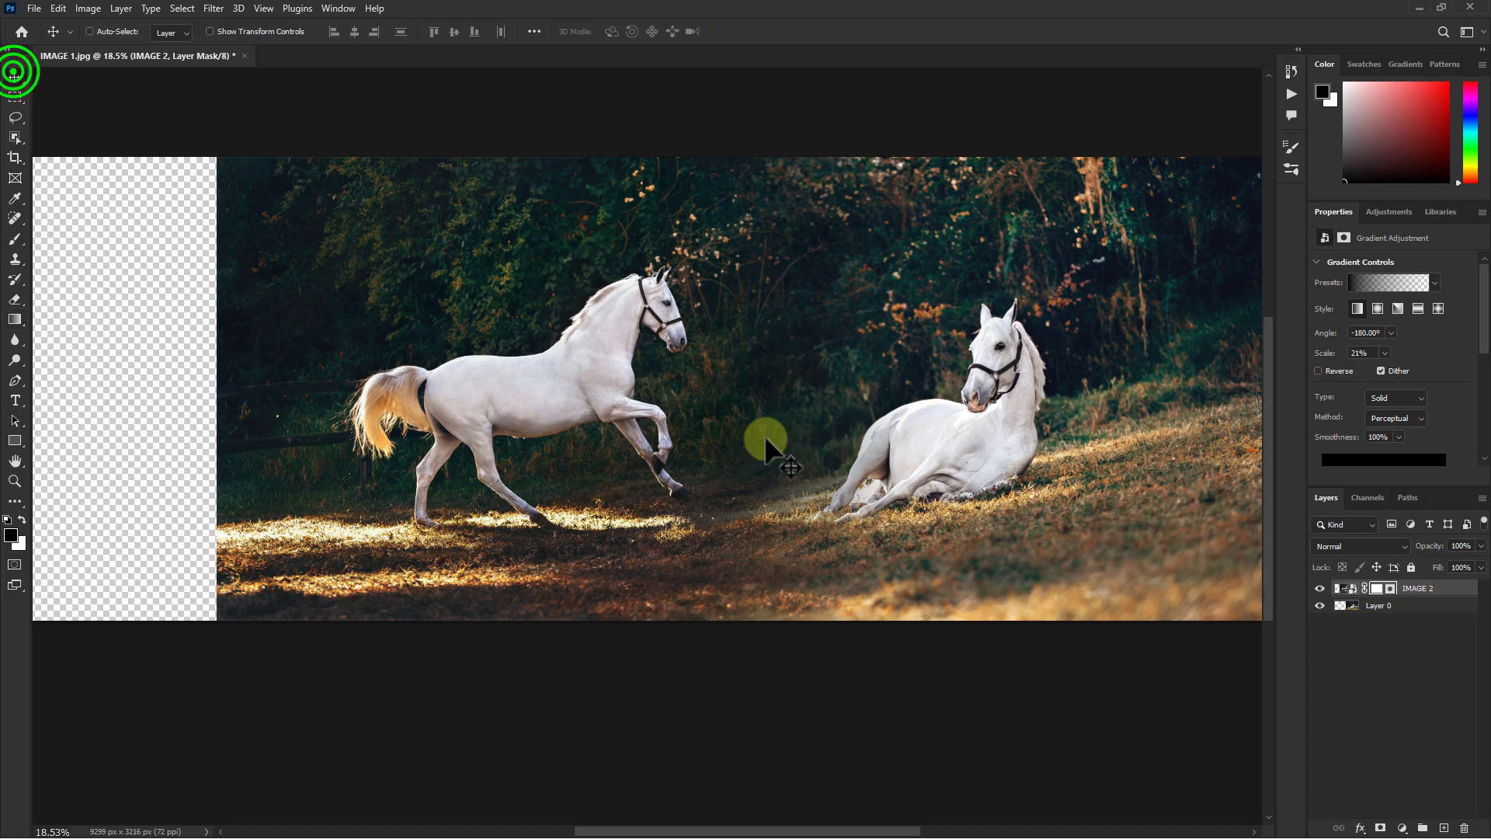
{"action": "mouse_move", "coordinate": [689, 371]}
{"action": "left_mouse_down"}
{"action": "mouse_move", "coordinate": [632, 383]}
{"action": "mouse_move", "coordinate": [592, 356]}
{"action": "mouse_move", "coordinate": [396, 365]}
{"action": "mouse_move", "coordinate": [694, 380]}
{"action": "mouse_move", "coordinate": [673, 379]}
{"action": "left_mouse_up"}
{"action": "scroll", "coordinate": [475, 365], "scroll_direction": "down", "scroll_amount": 3}
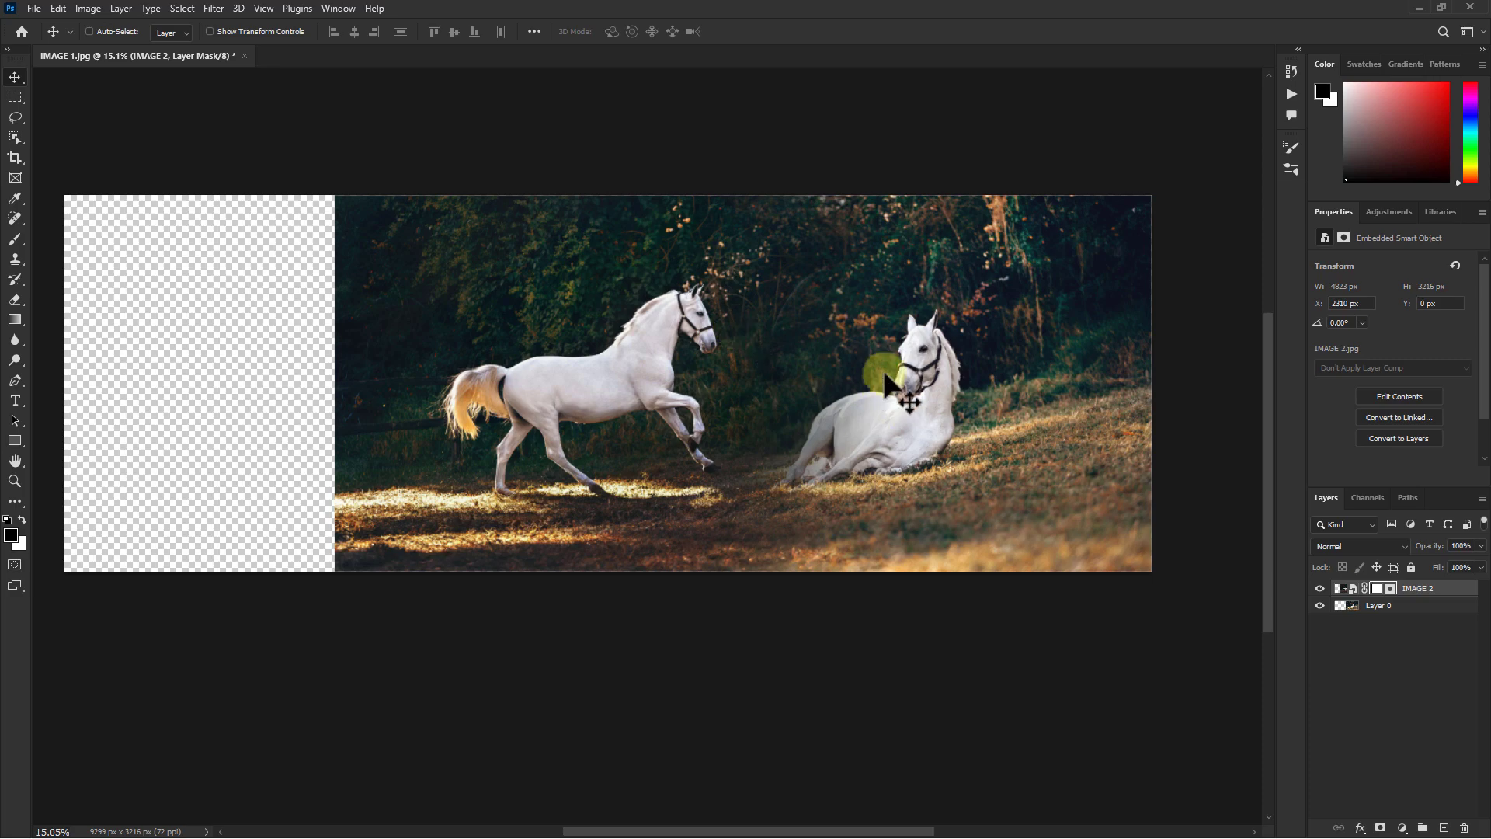
Step: Crop away the empty transparent area beside the running horse, leaving the canvas about 6989 px wide
{"action": "left_click", "coordinate": [15, 158]}
{"action": "left_click_drag", "start_coordinate": [65, 378], "coordinate": [199, 366]}
{"action": "left_click", "coordinate": [886, 30]}
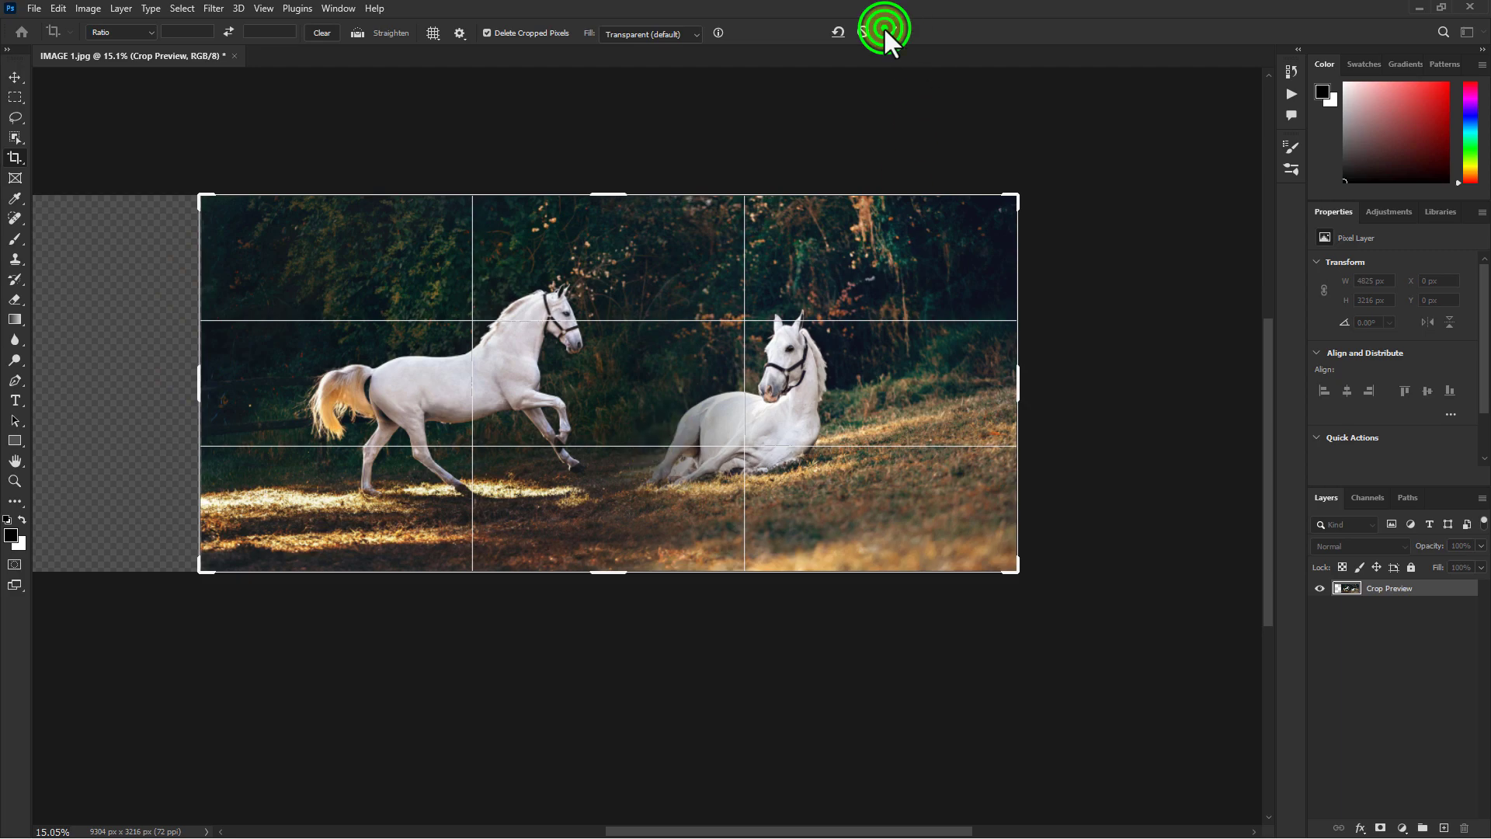
{"action": "left_click", "coordinate": [14, 77]}
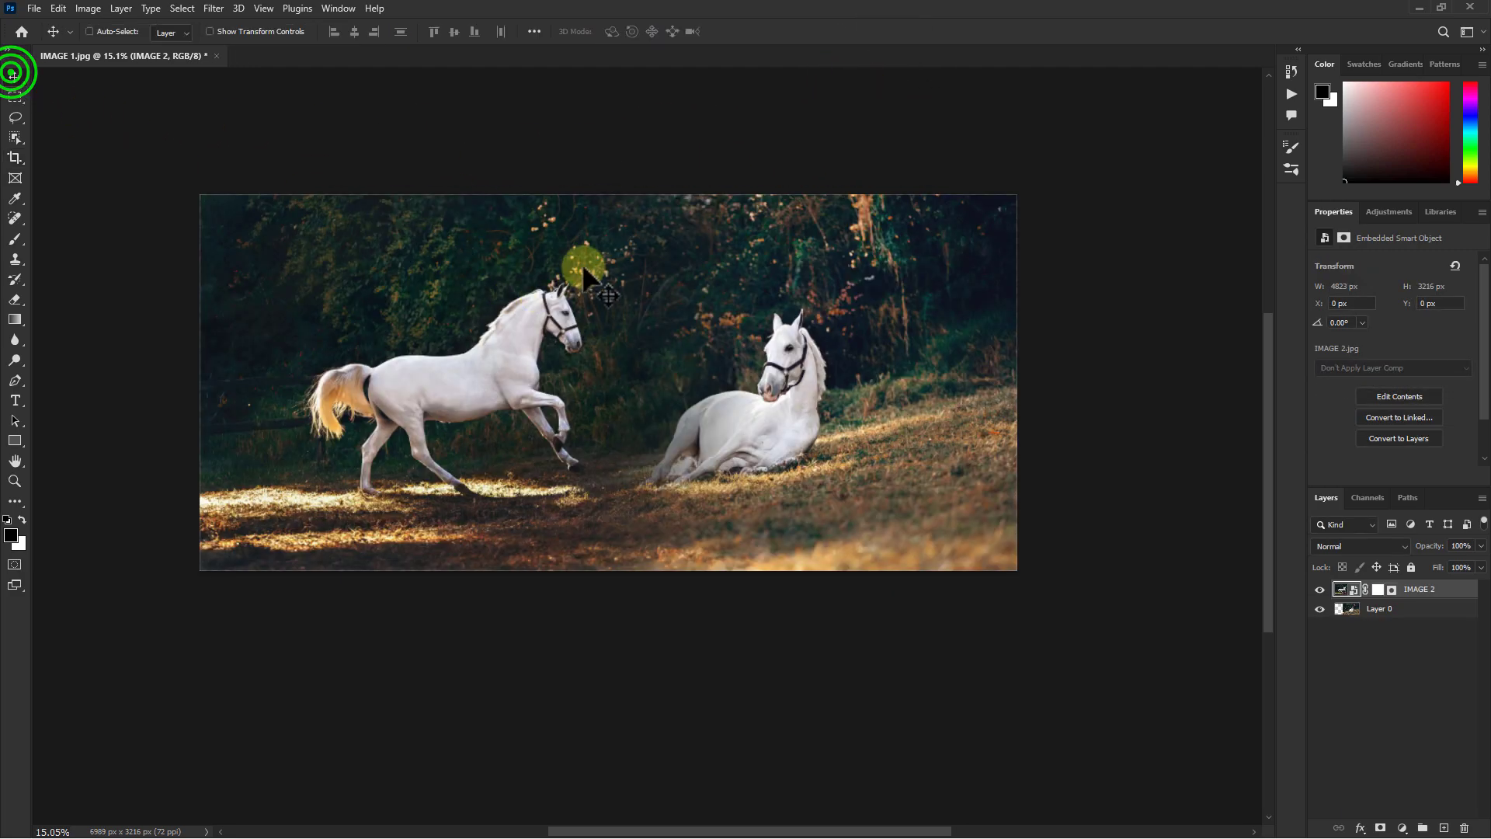
Step: Compare the blended composite with the original photo by hiding and showing the IMAGE 2 layer twice
{"action": "scroll", "coordinate": [581, 263], "scroll_direction": "up", "scroll_amount": 2}
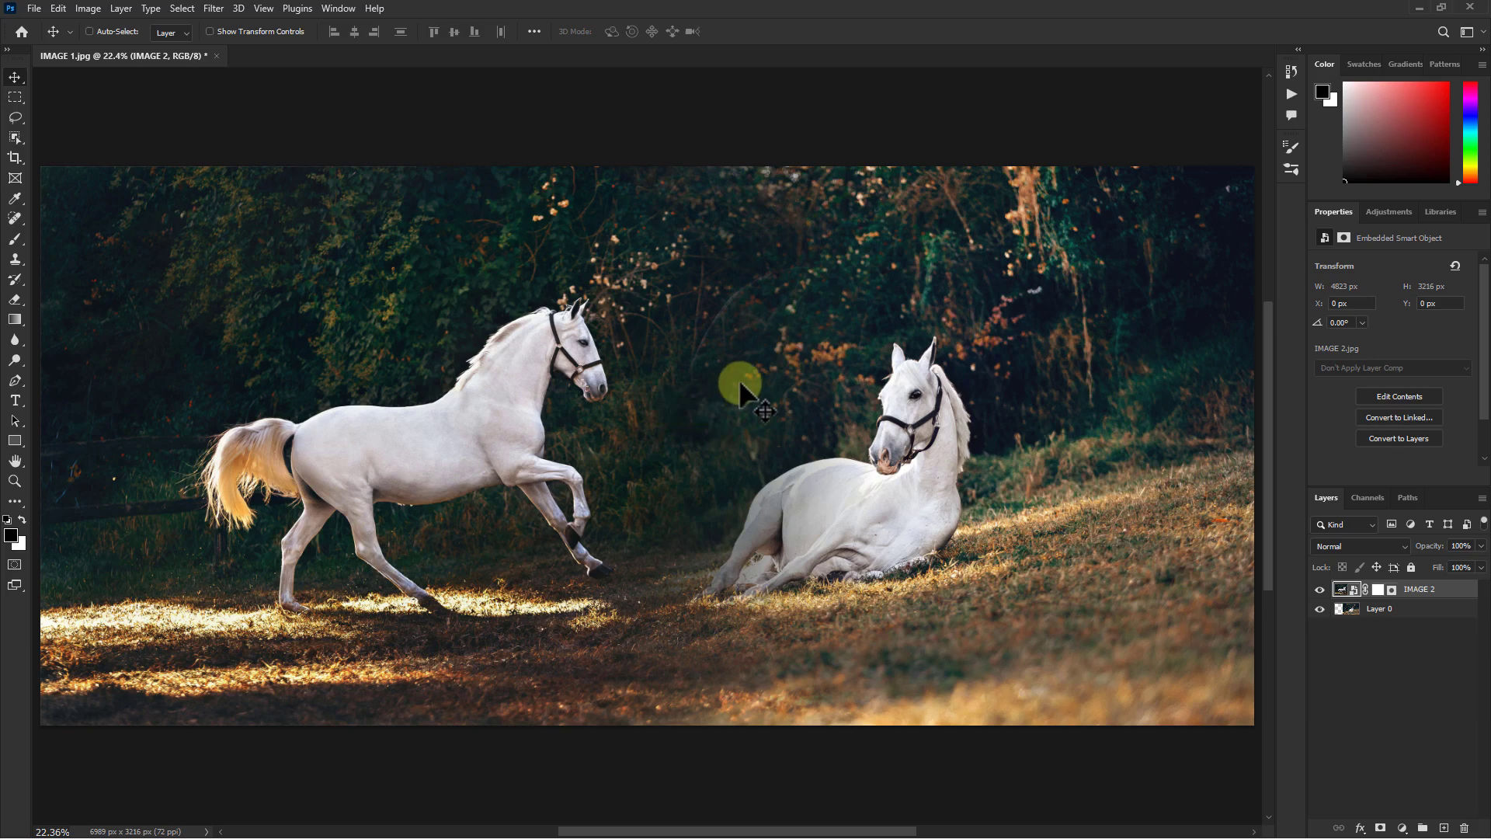
{"action": "left_click", "coordinate": [1319, 590]}
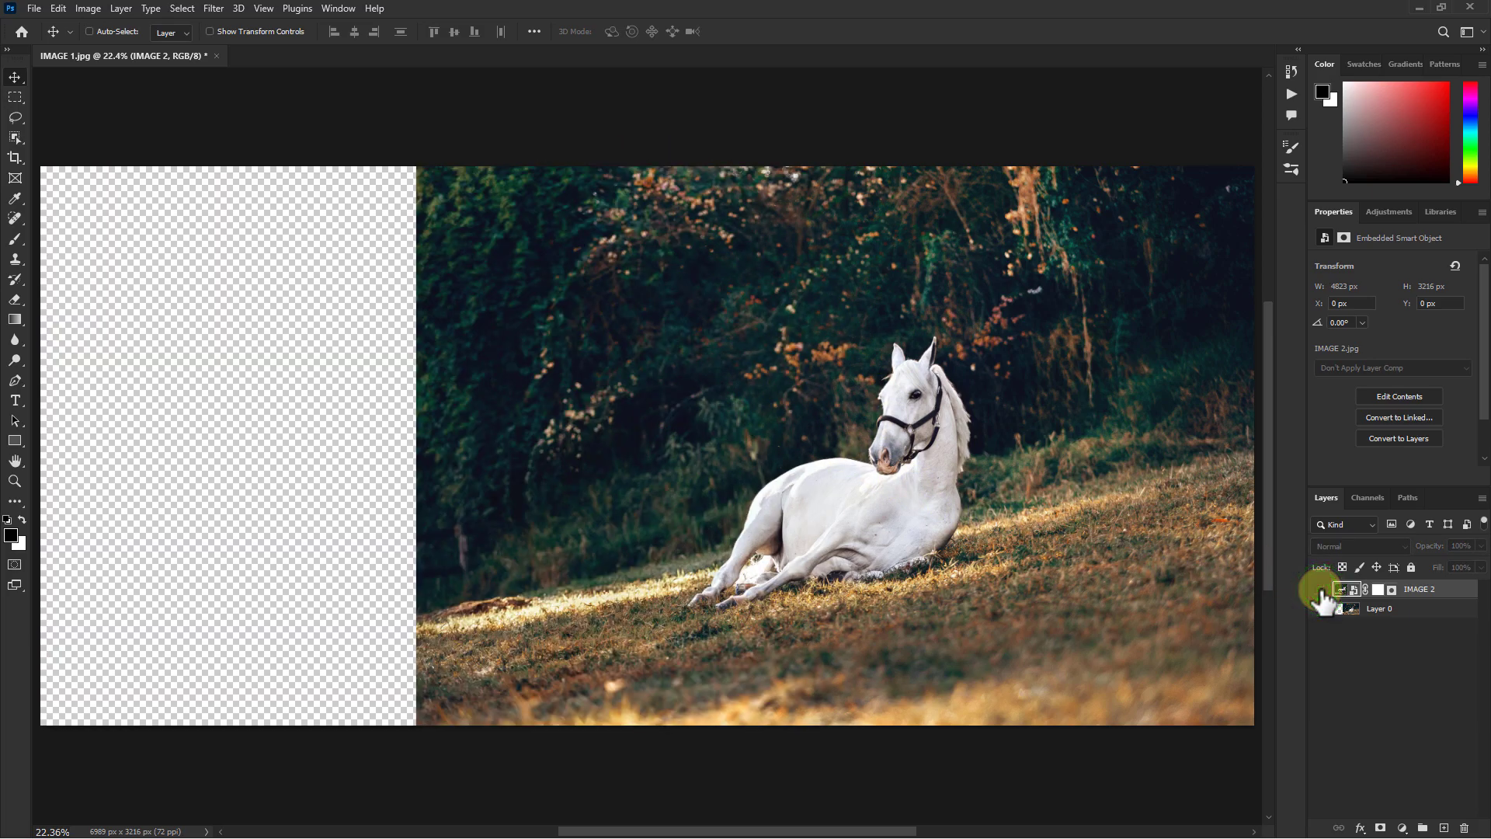
{"action": "left_click", "coordinate": [1320, 591]}
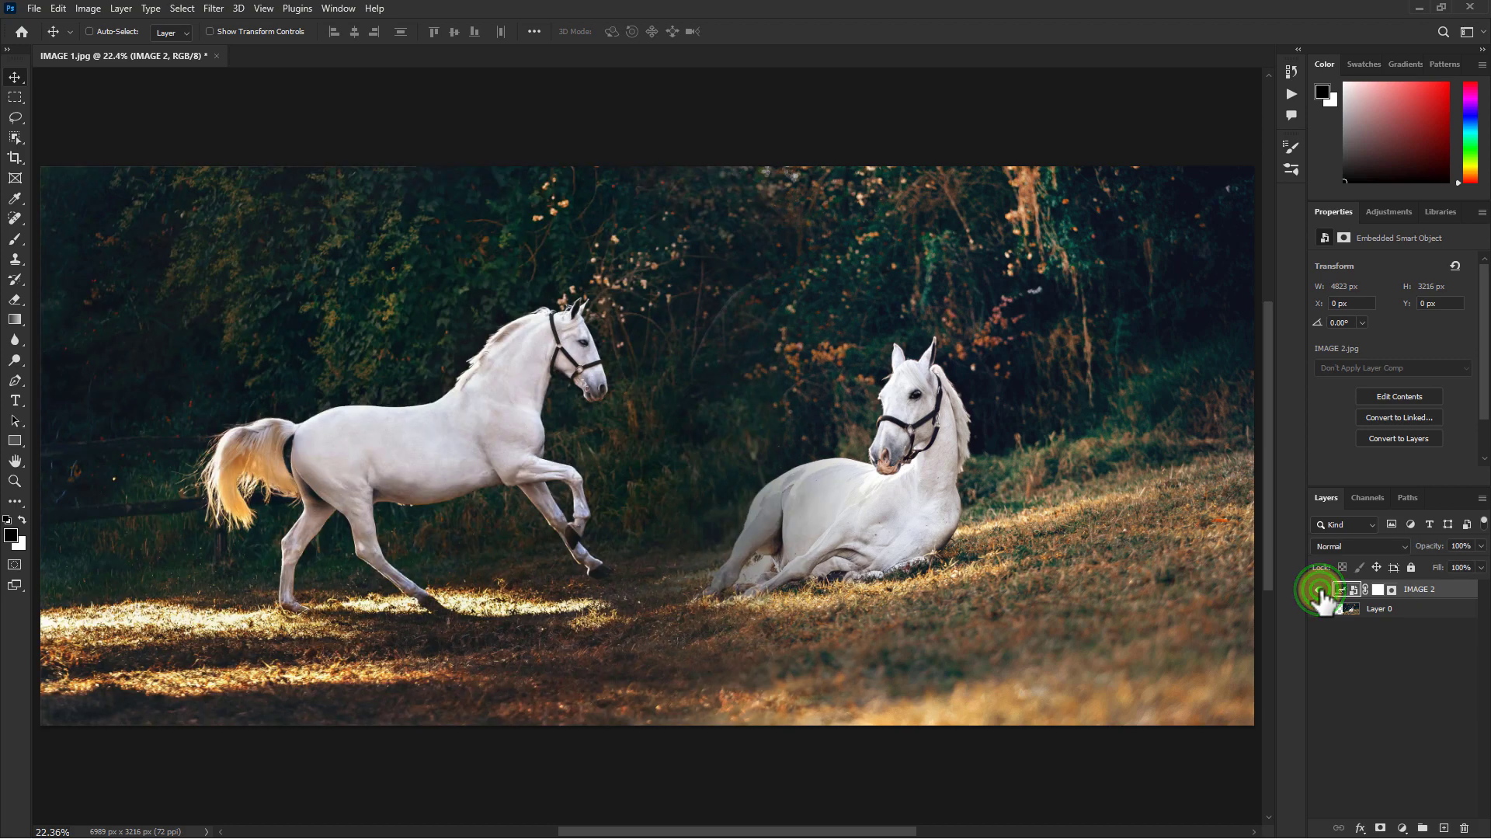
{"action": "left_click", "coordinate": [1320, 590]}
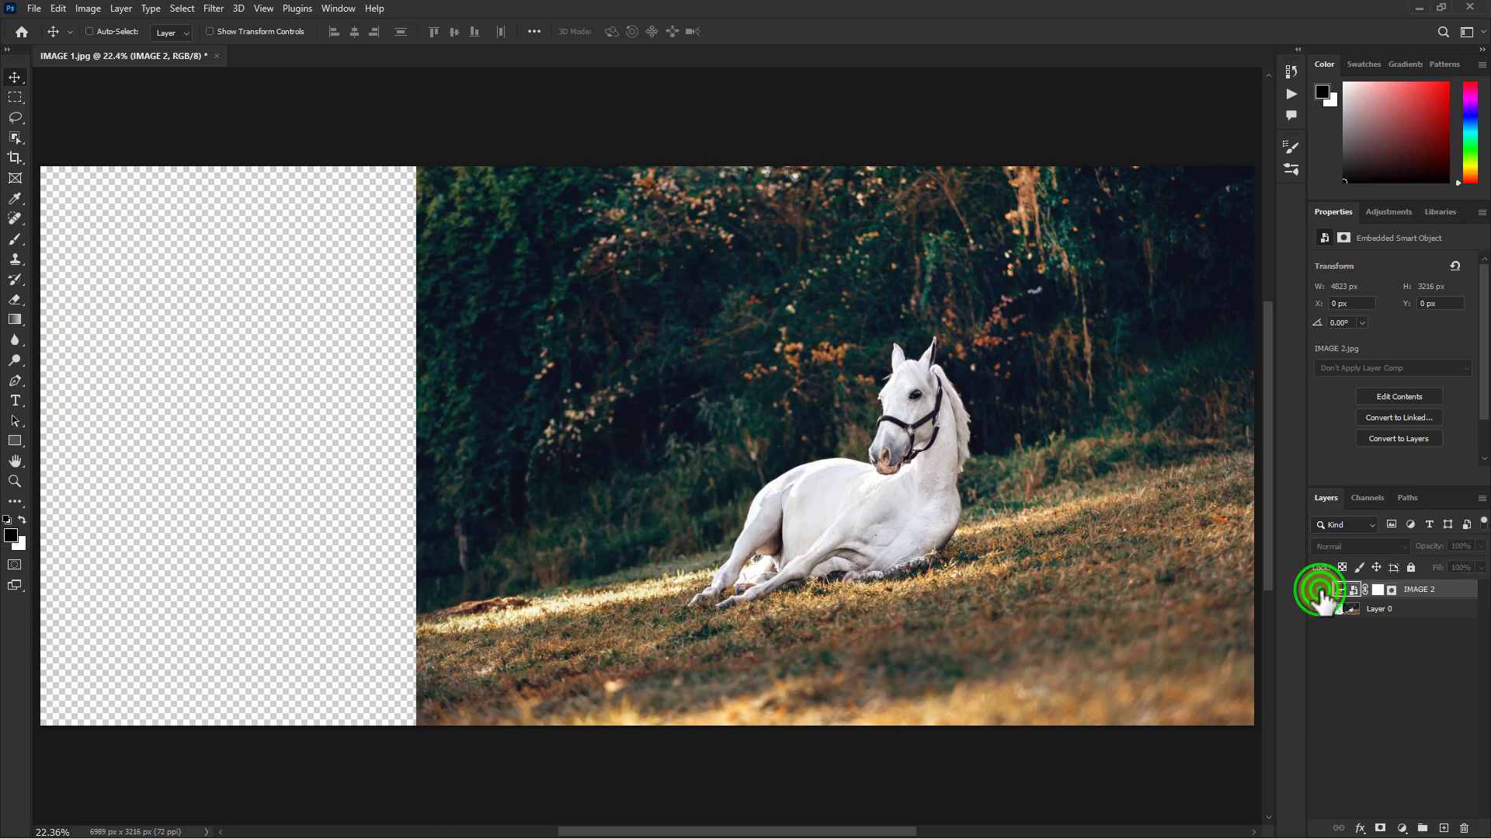
{"action": "left_click", "coordinate": [1320, 590]}
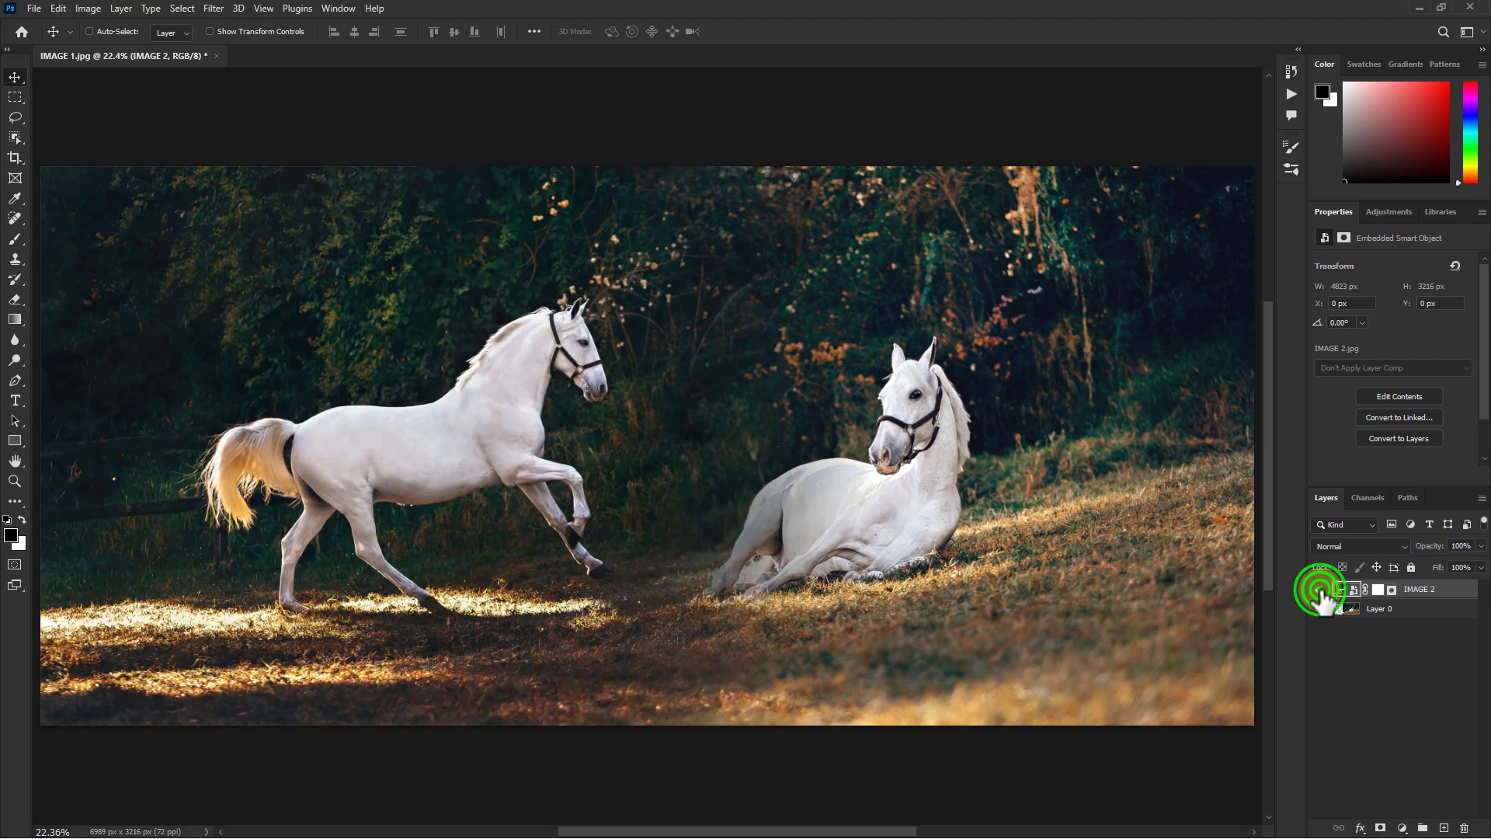